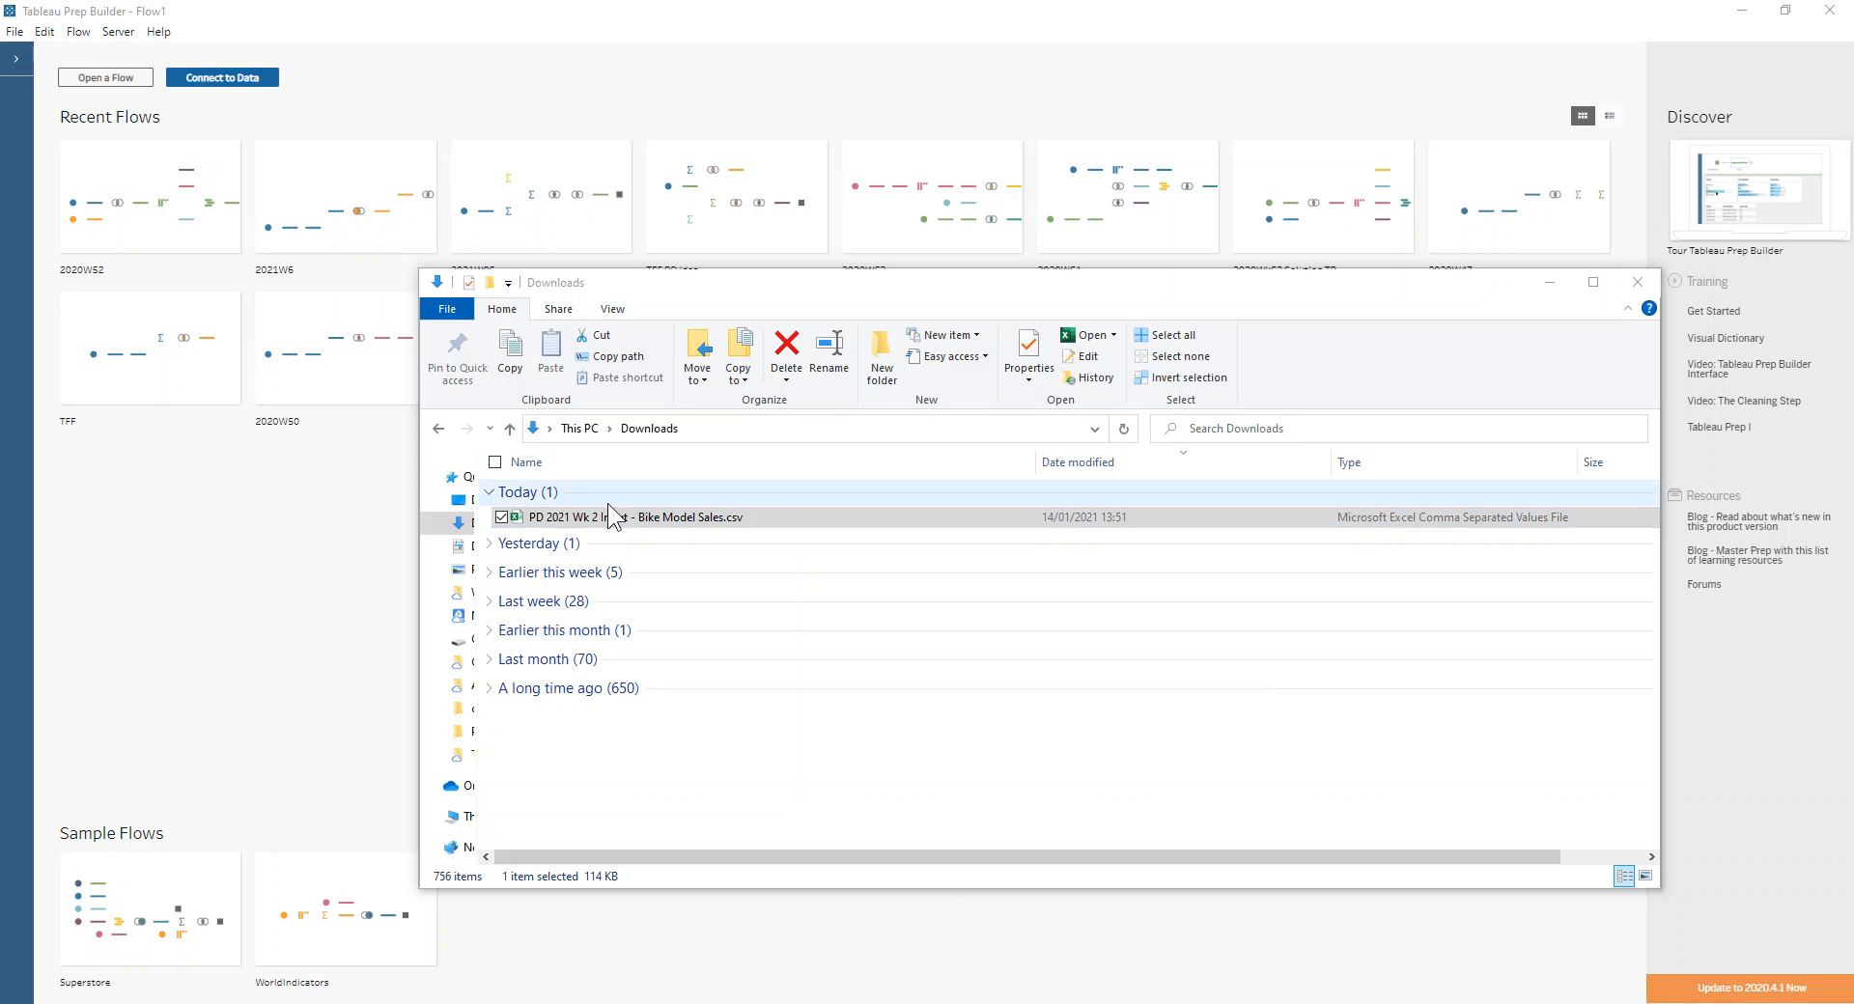
Step: Load PD 2021 Wk 2 Input - Bike Model Sales.csv from Downloads into a new flow and add a cleaning step after it
drag(609, 526, 207, 481)
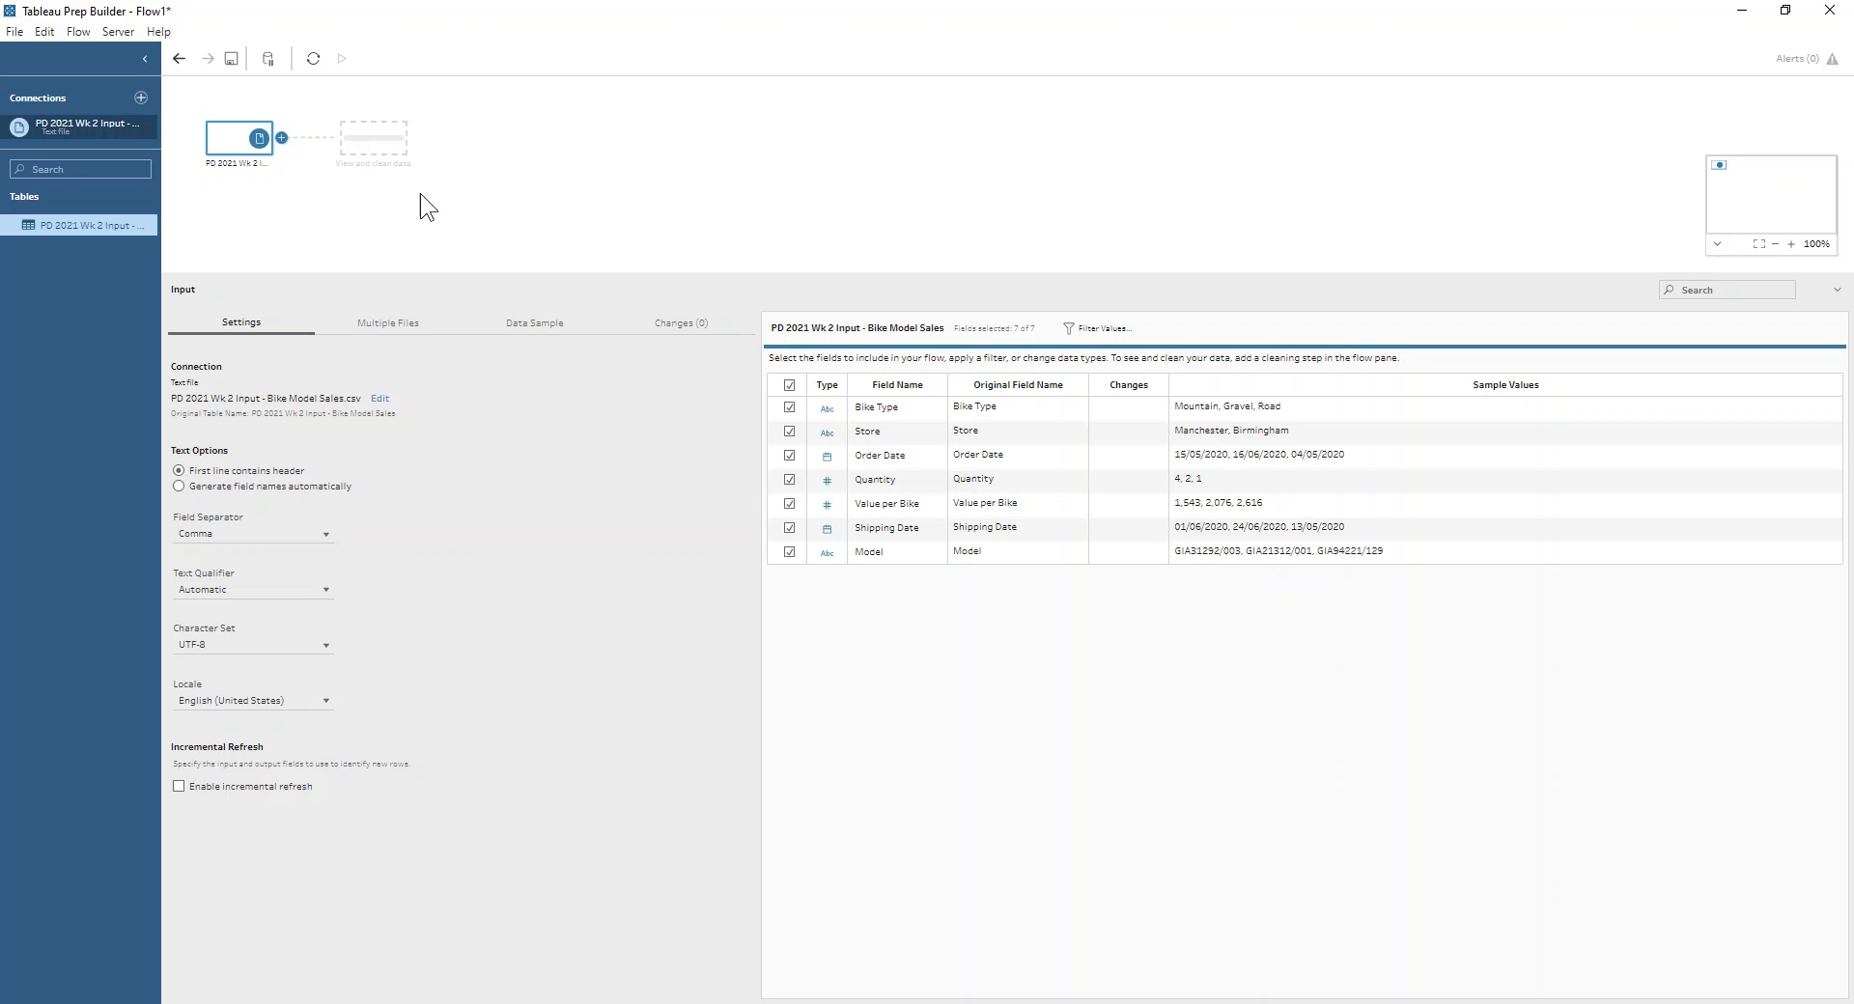
click(384, 142)
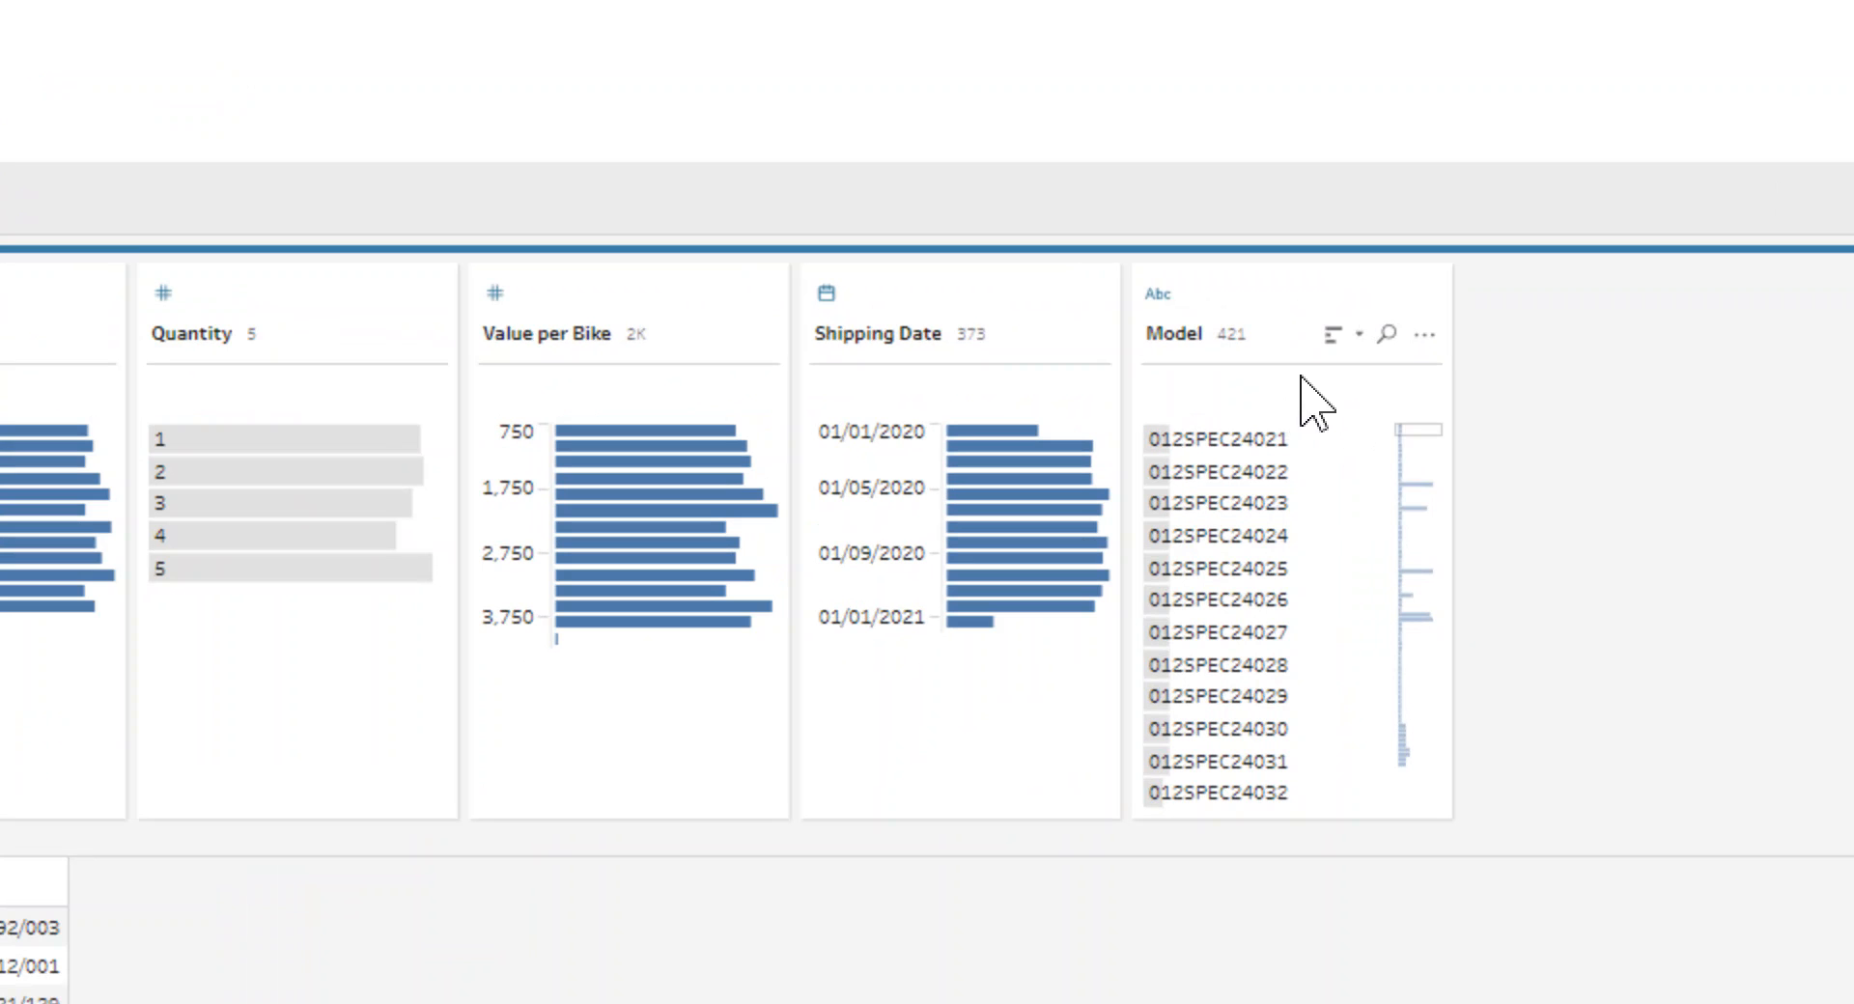
Step: Clean the Model field by removing its numbers and its punctuation
mouse_move(1240, 349)
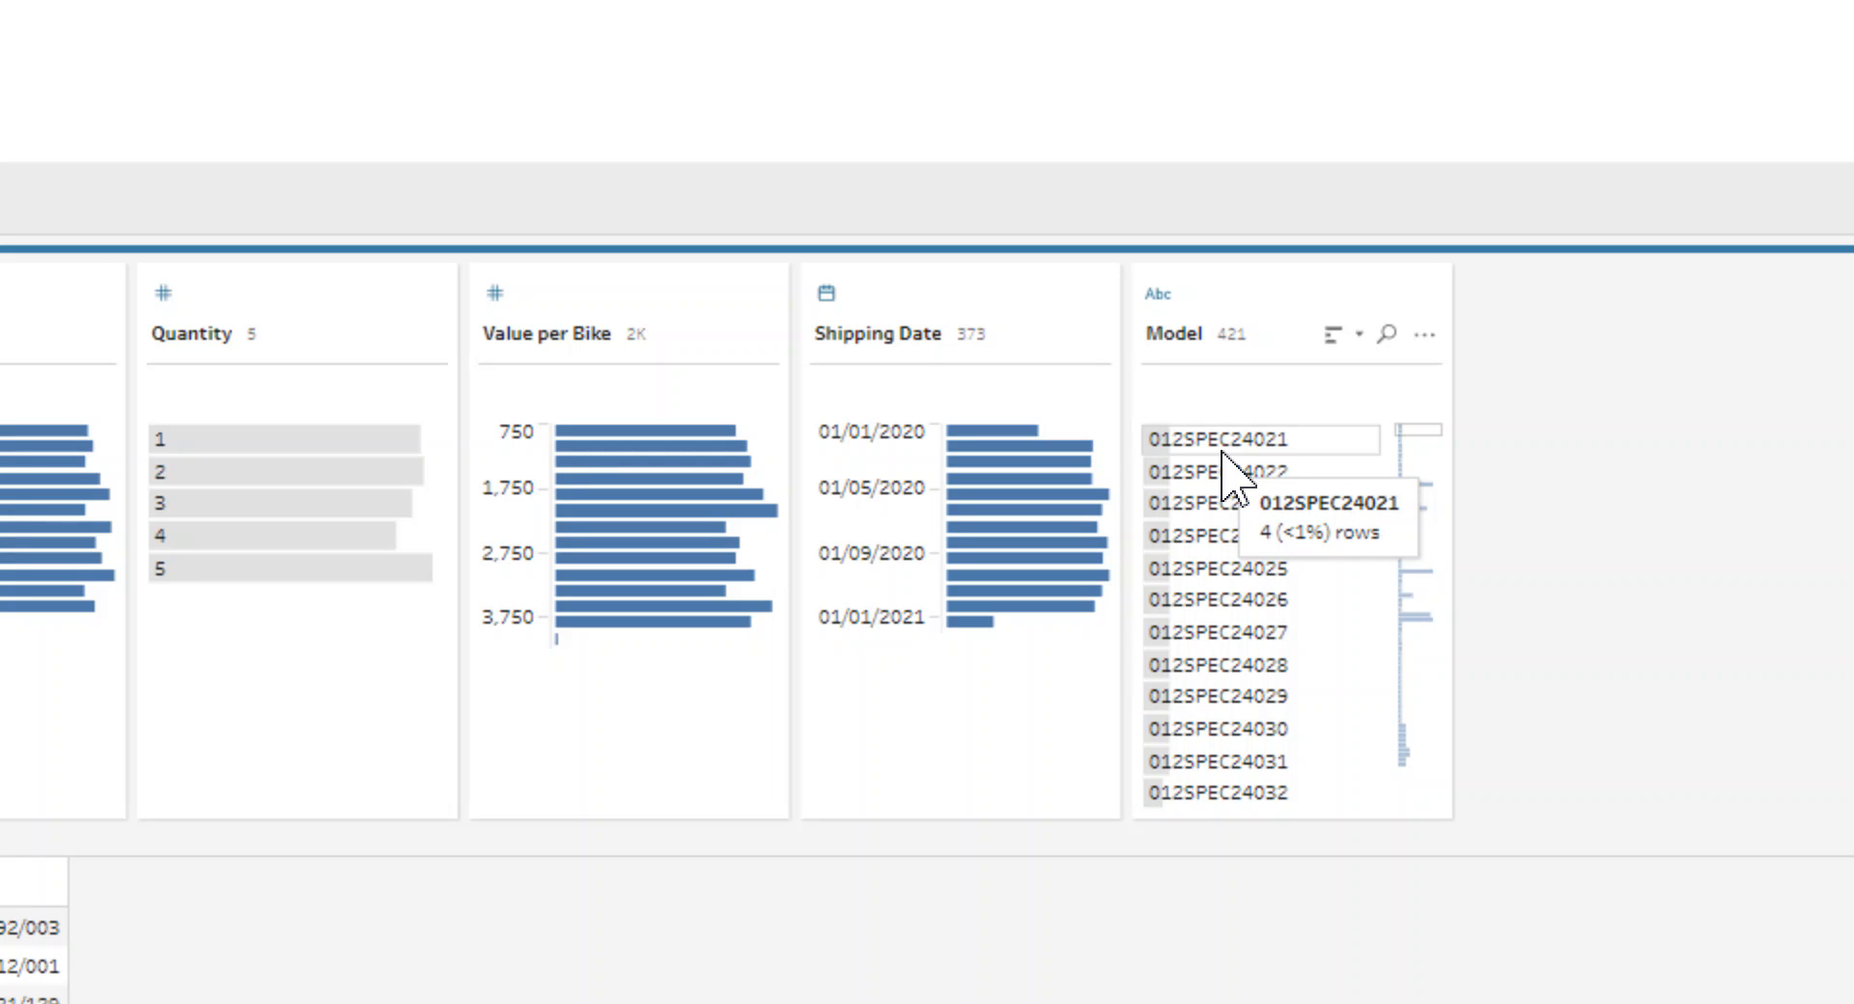
click(1421, 334)
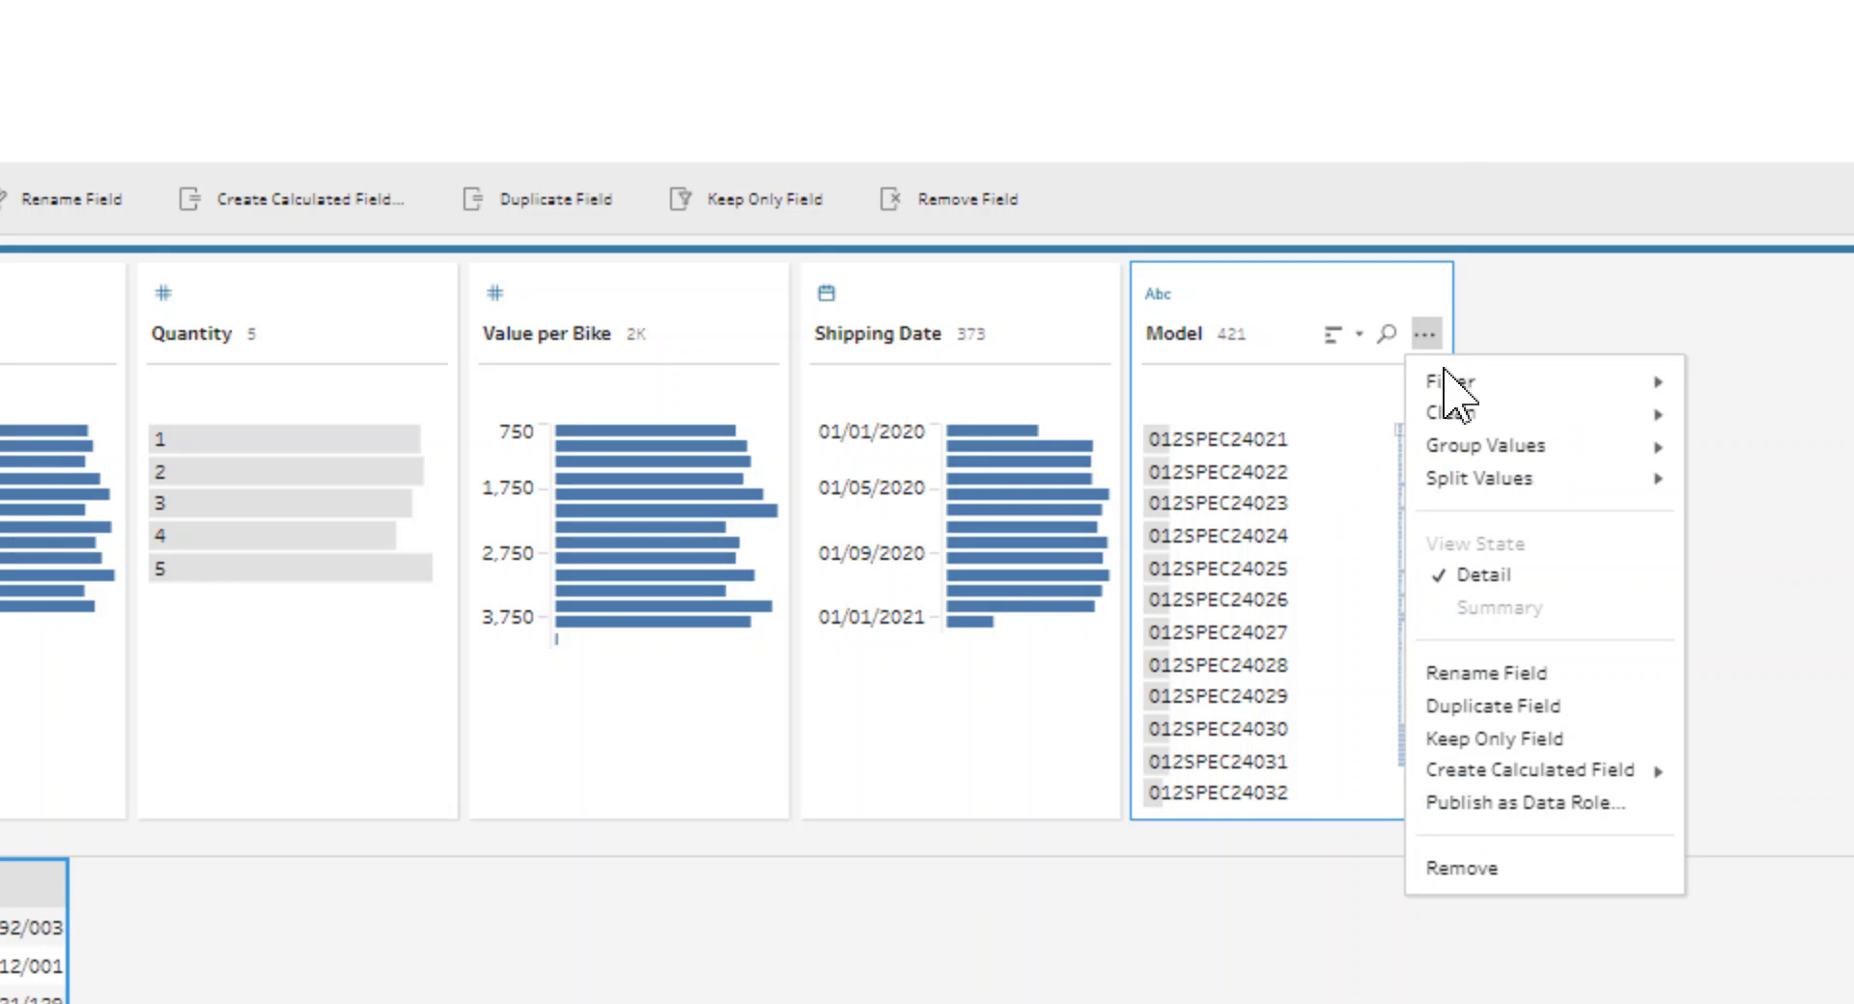
mouse_move(1458, 409)
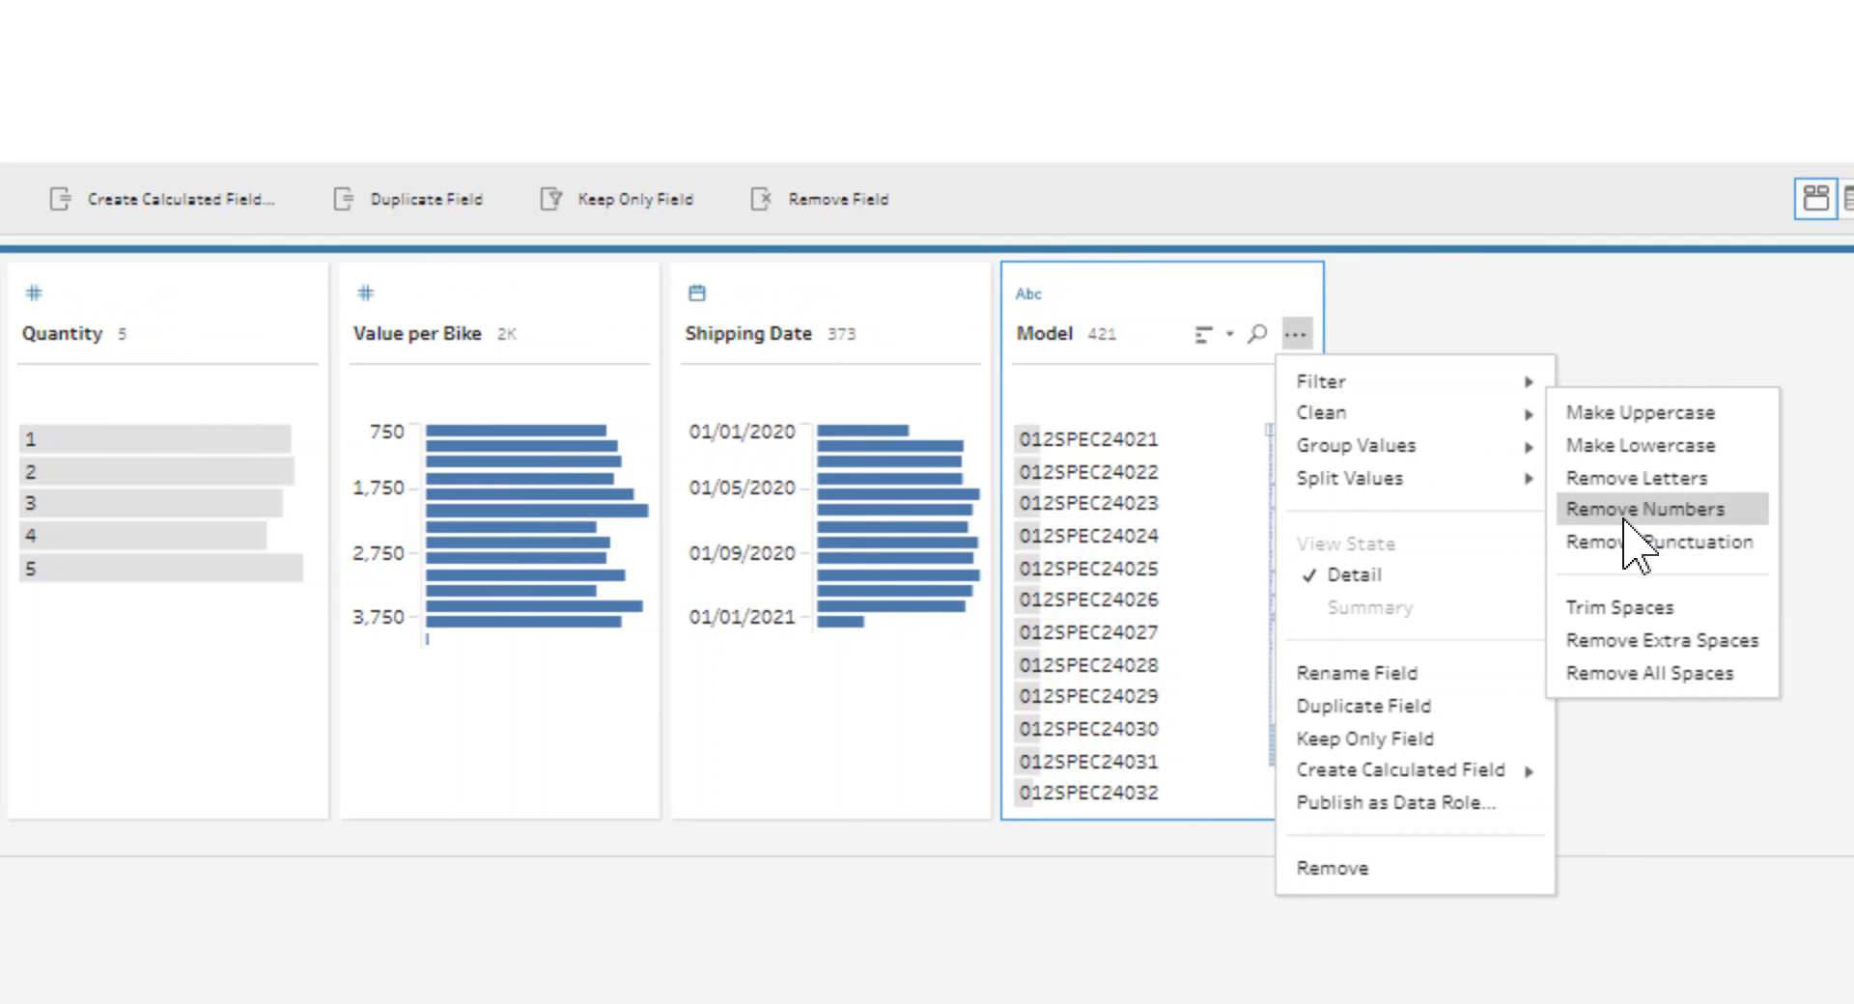
click(1624, 520)
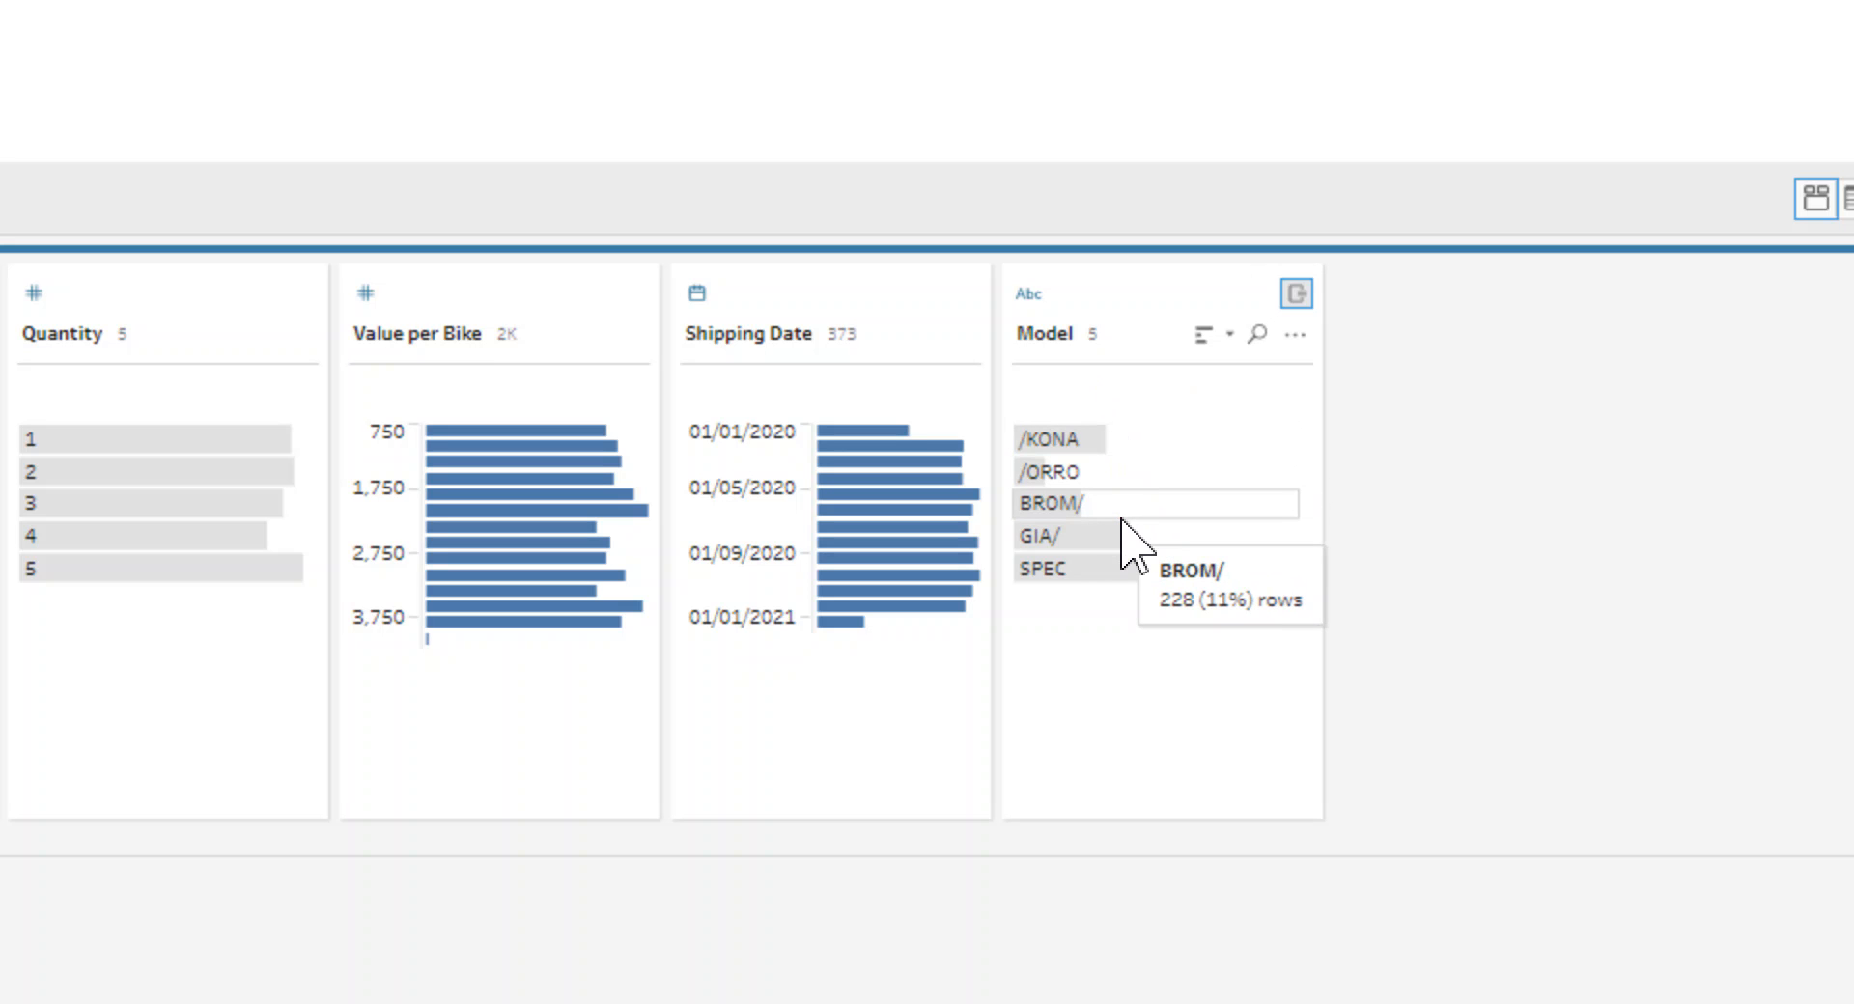
click(1298, 335)
mouse_move(1373, 406)
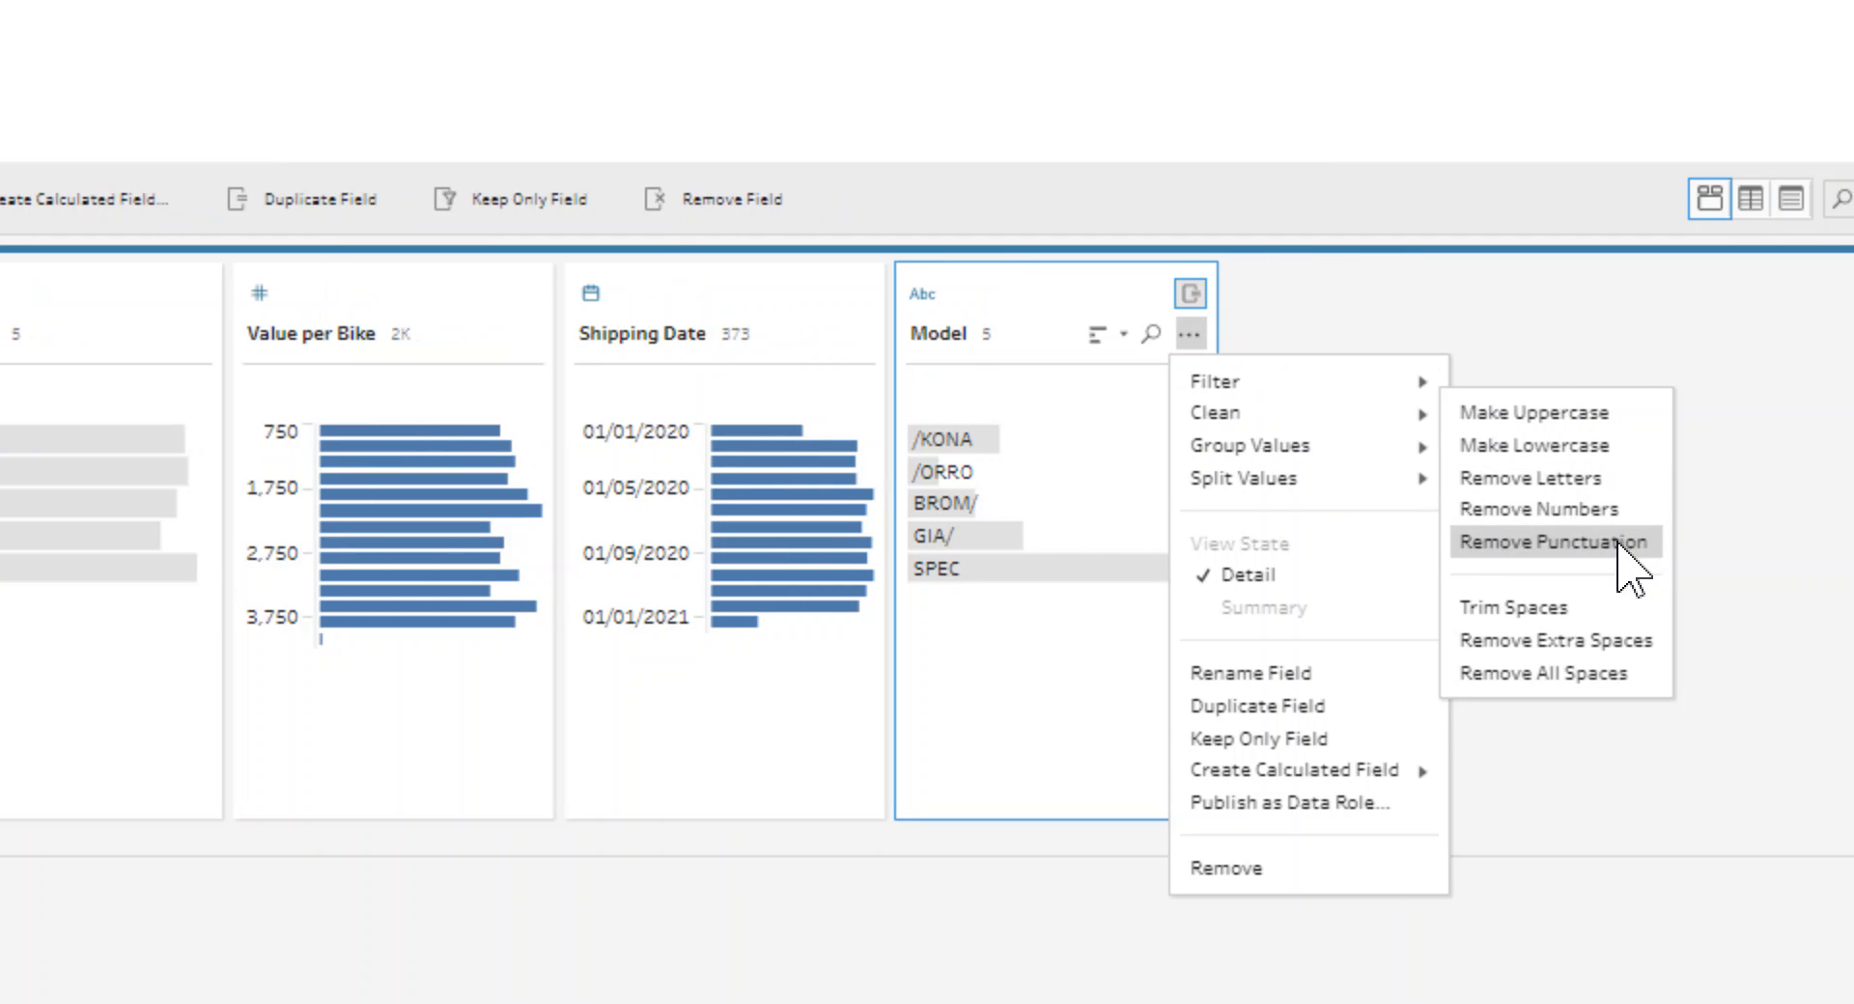
click(1623, 543)
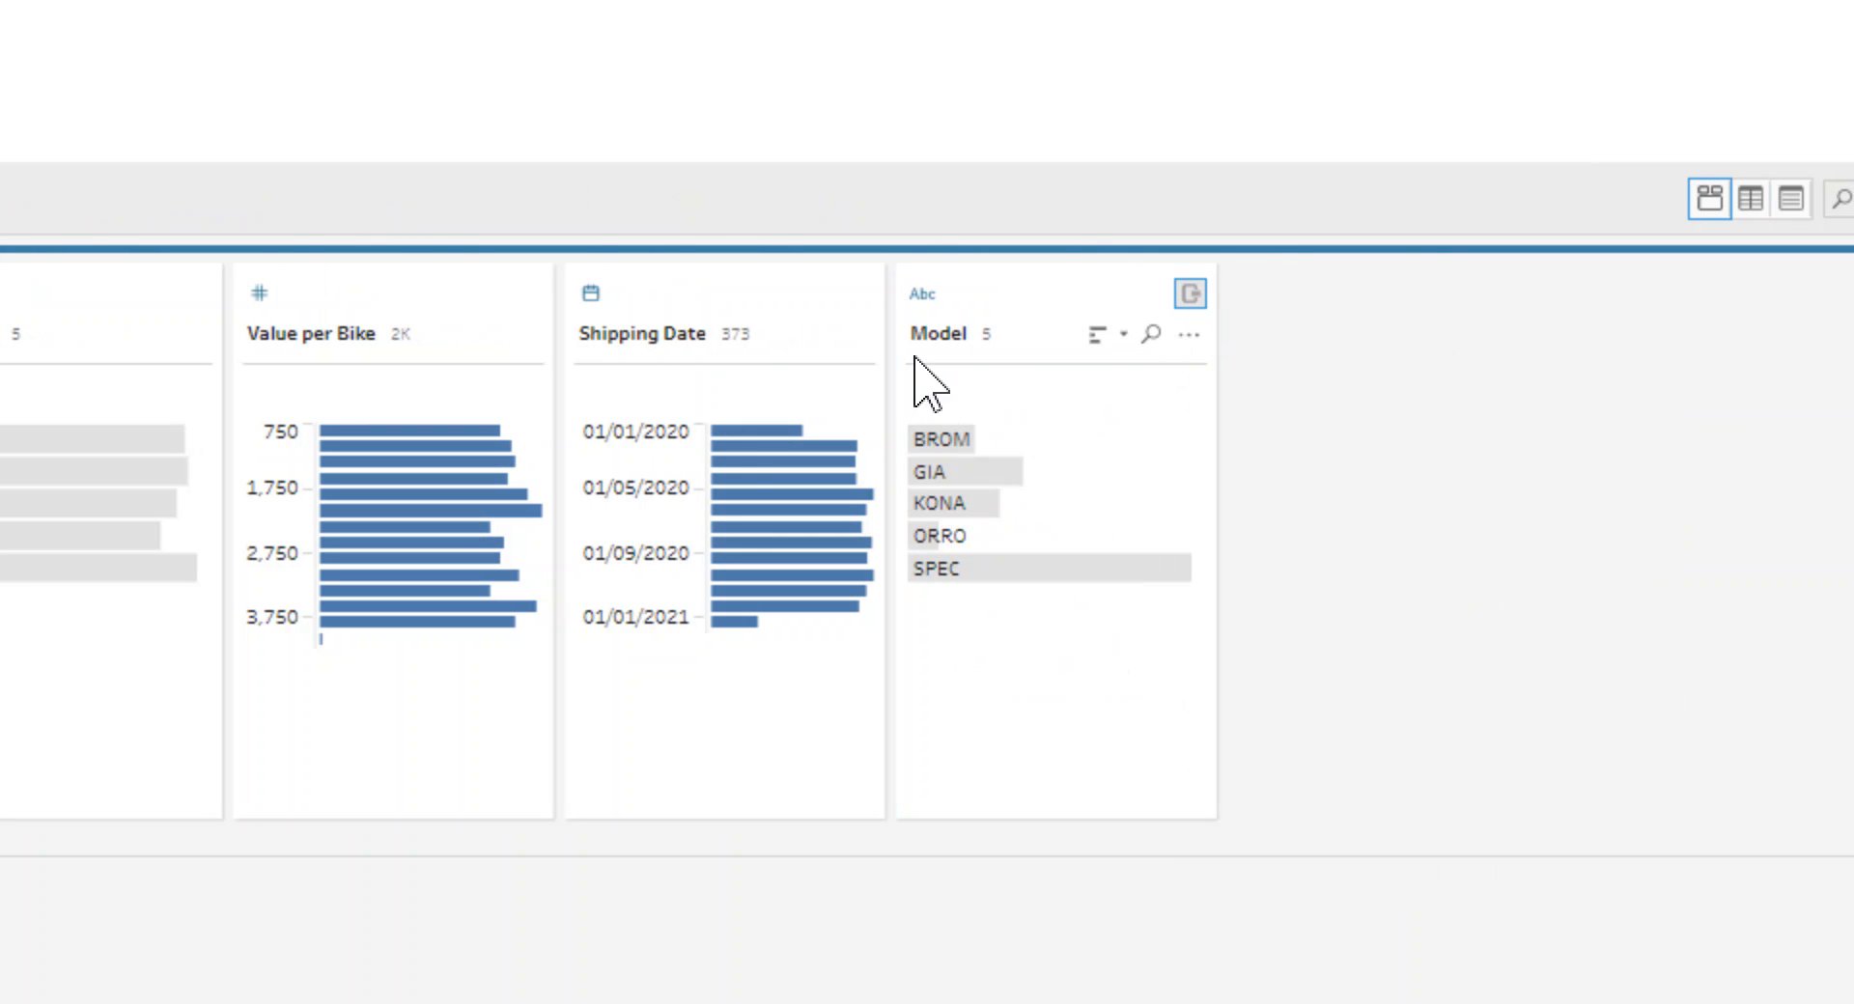
Step: Rename the Model field as Brand
double_click(948, 332)
text(Brand)
key(Return)
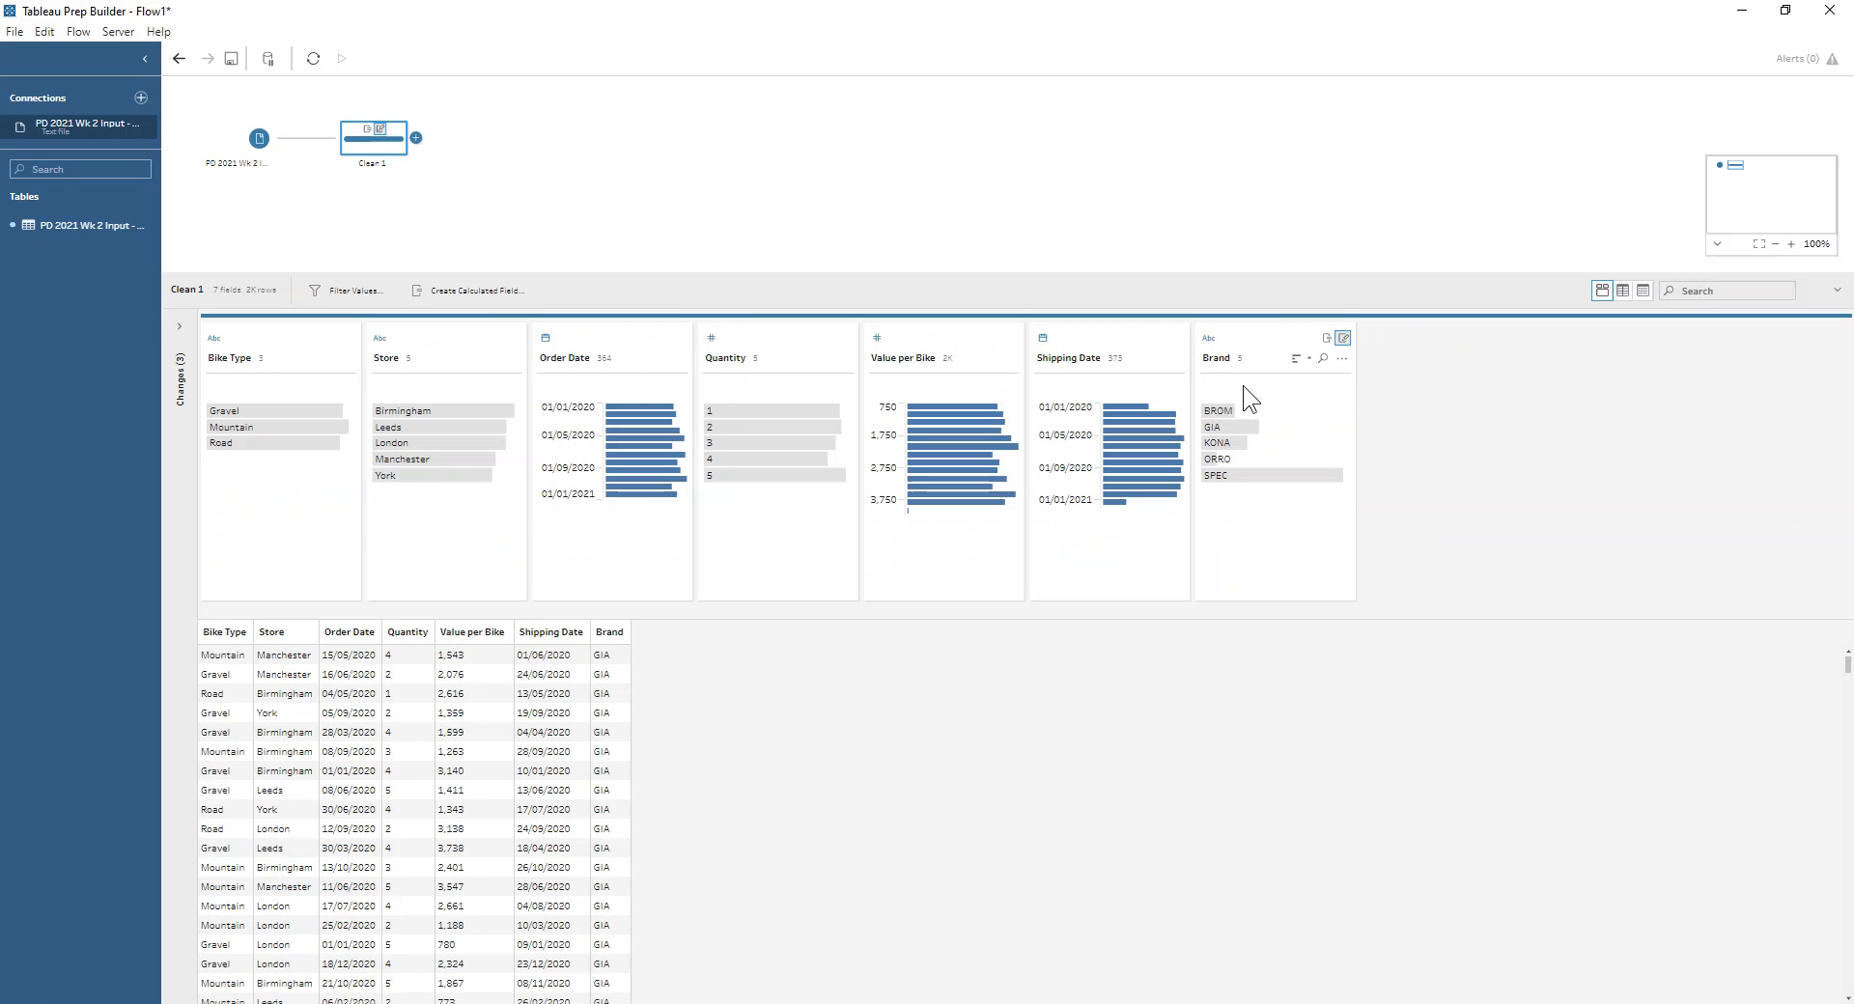
Step: Add a second cleaning step after Clean 1 and start a calculated field named Order Value in it
click(416, 139)
click(435, 174)
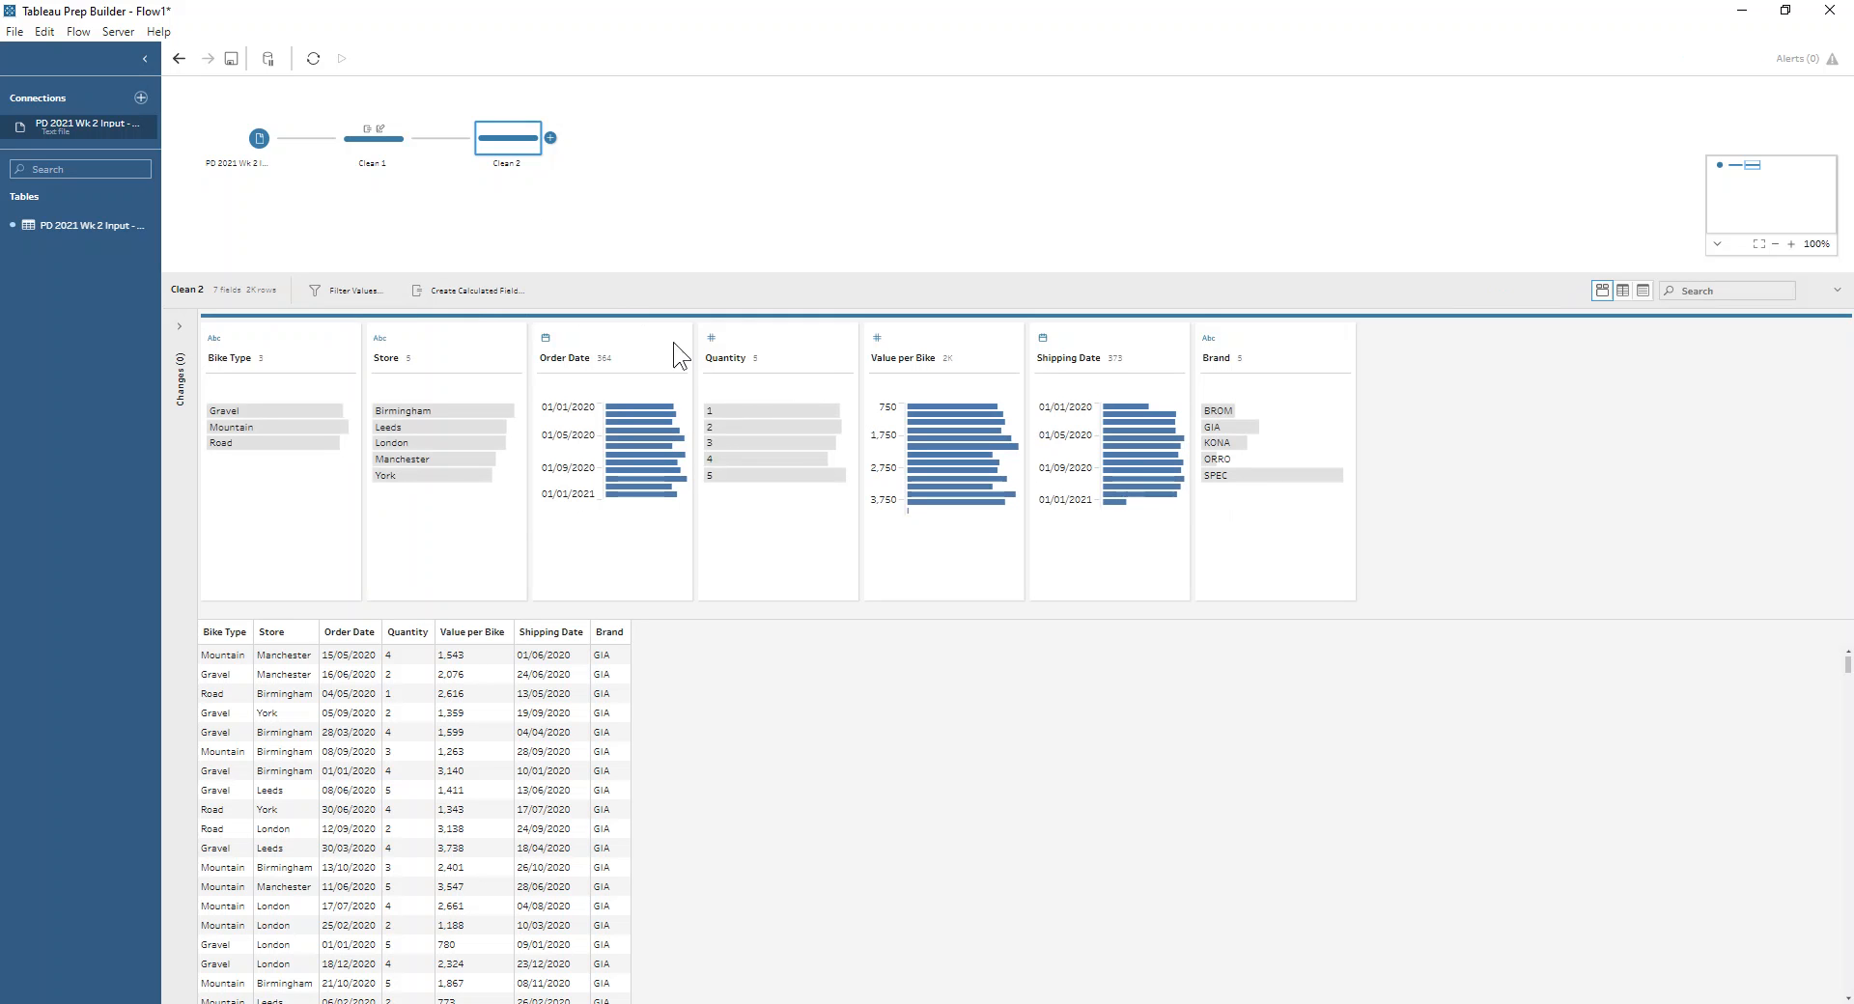
click(455, 294)
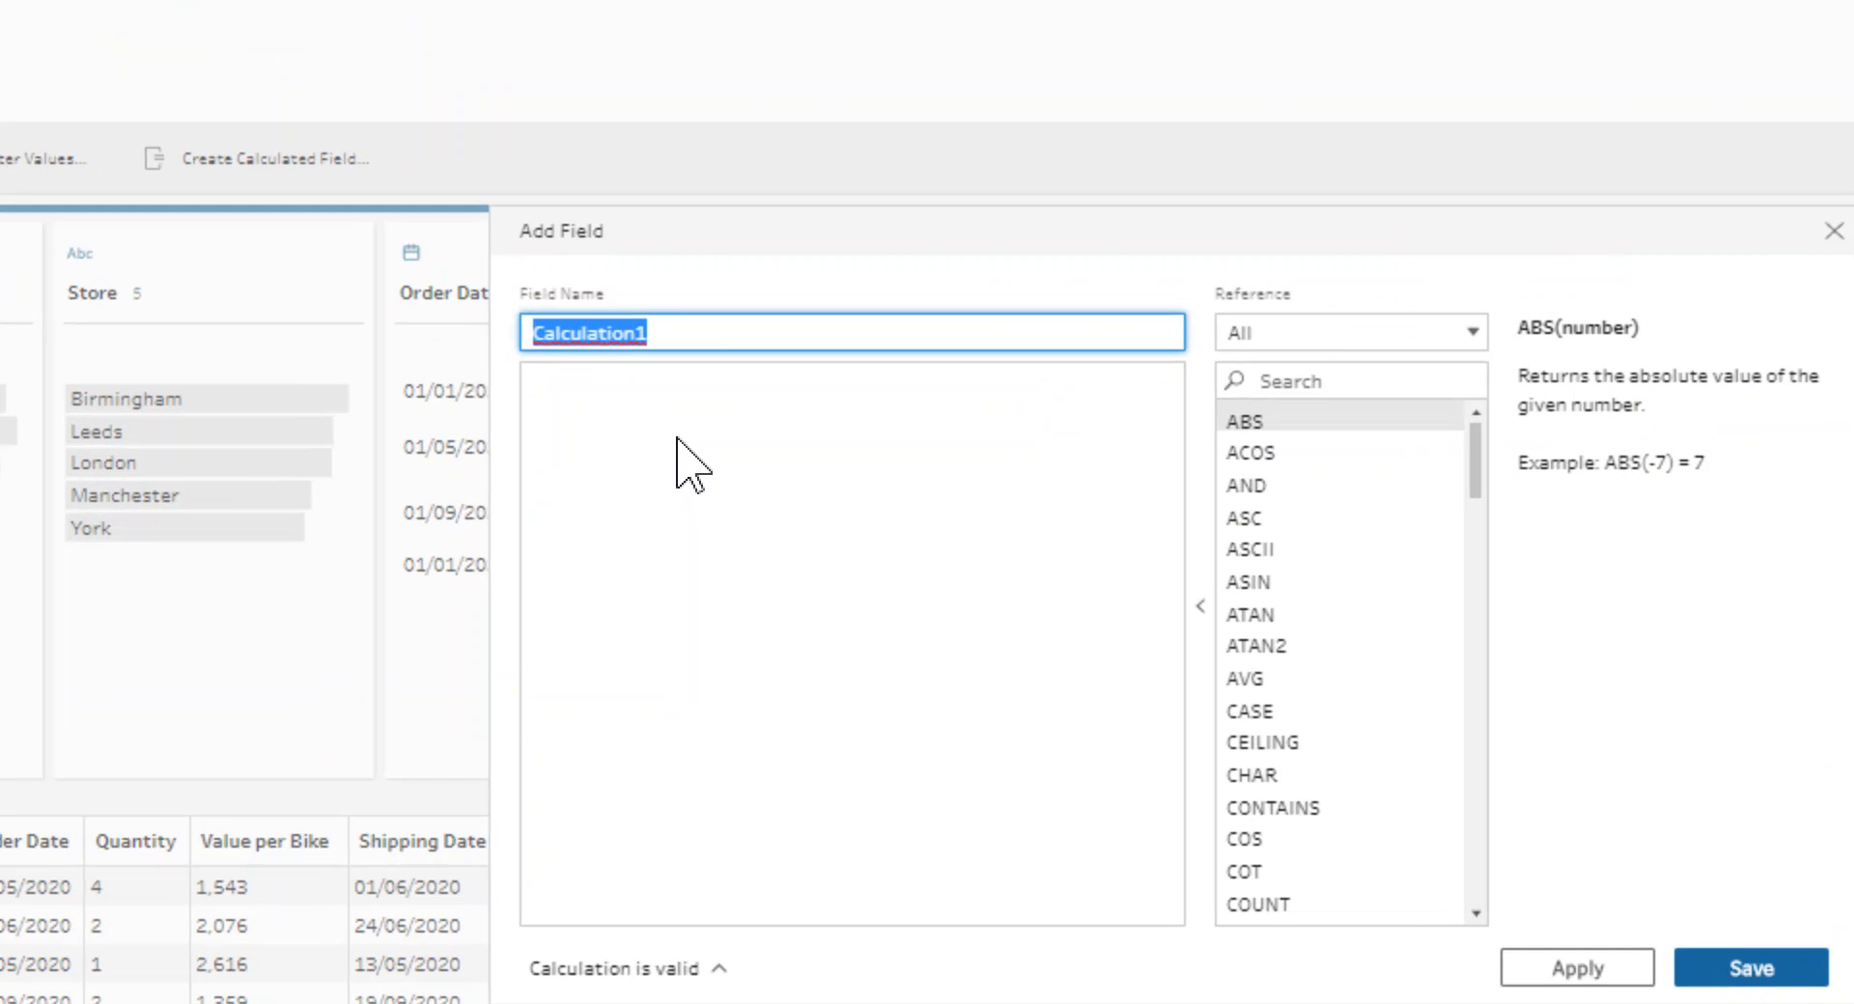
text(Order Value)
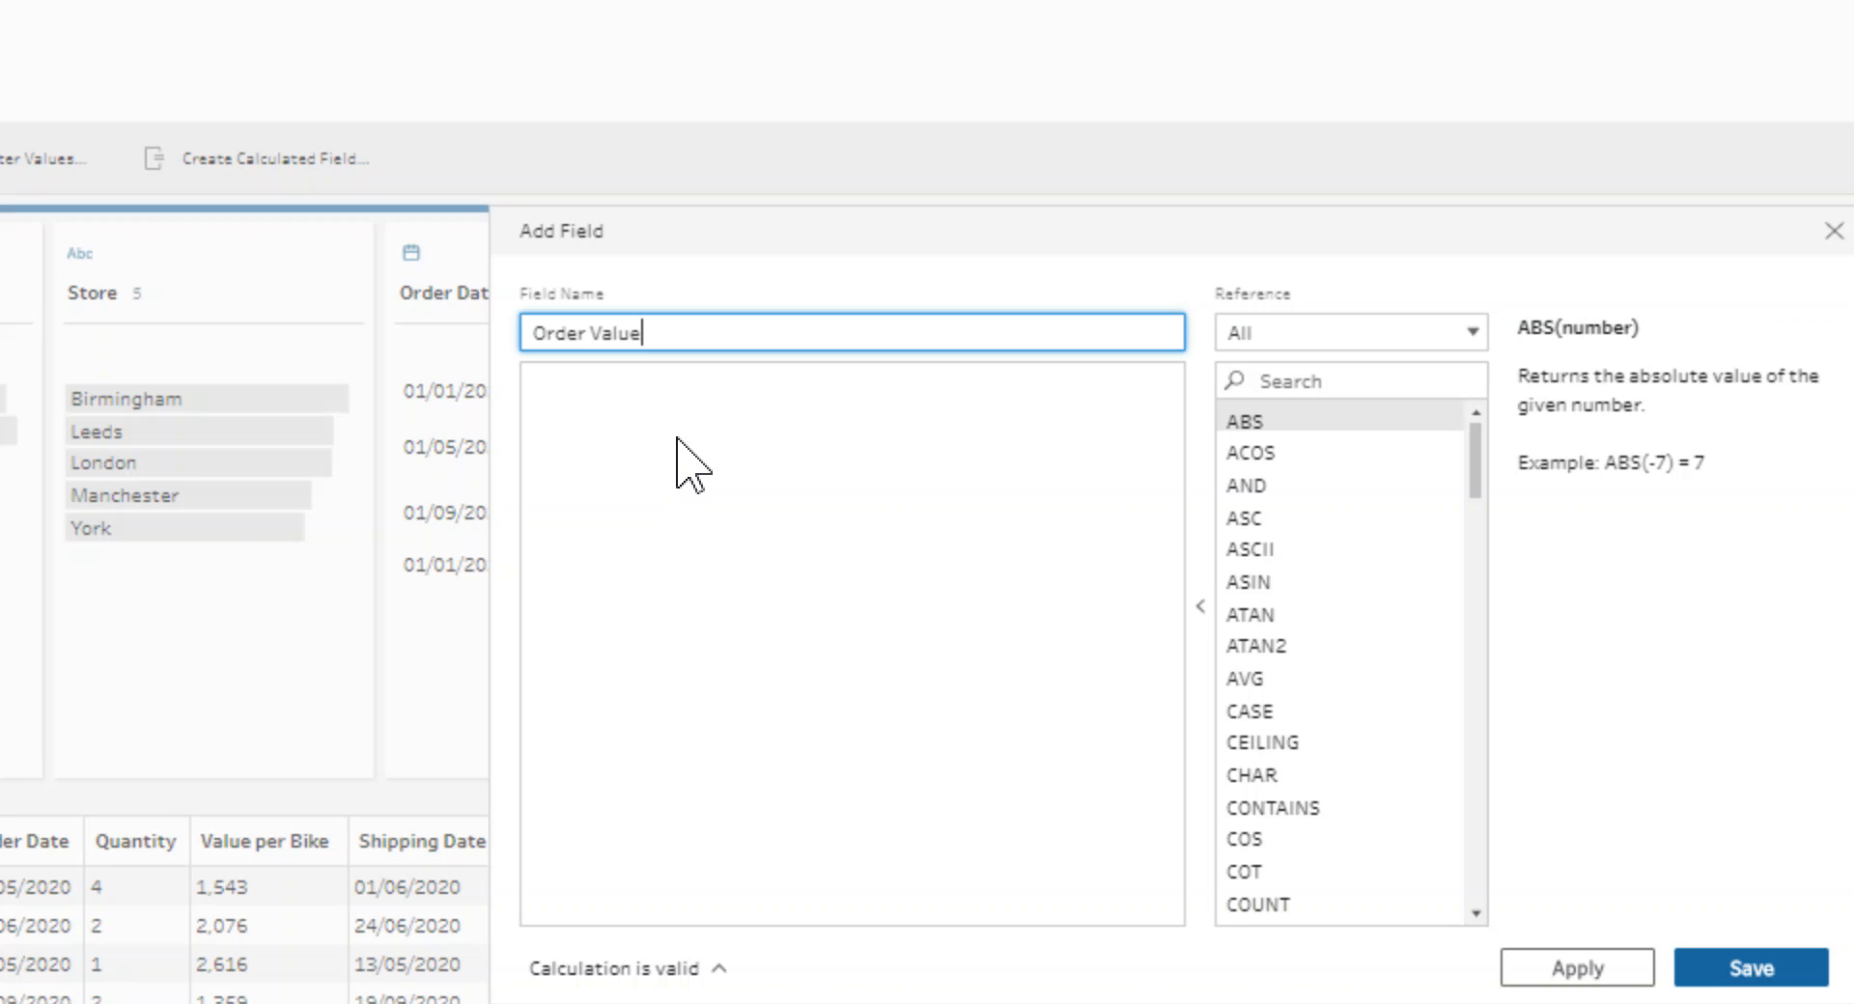
Step: Define the Order Value calculation as [Quantity]*[Value per Bike] and save the field
click(676, 437)
text(qua)
key(Return)
text(*)
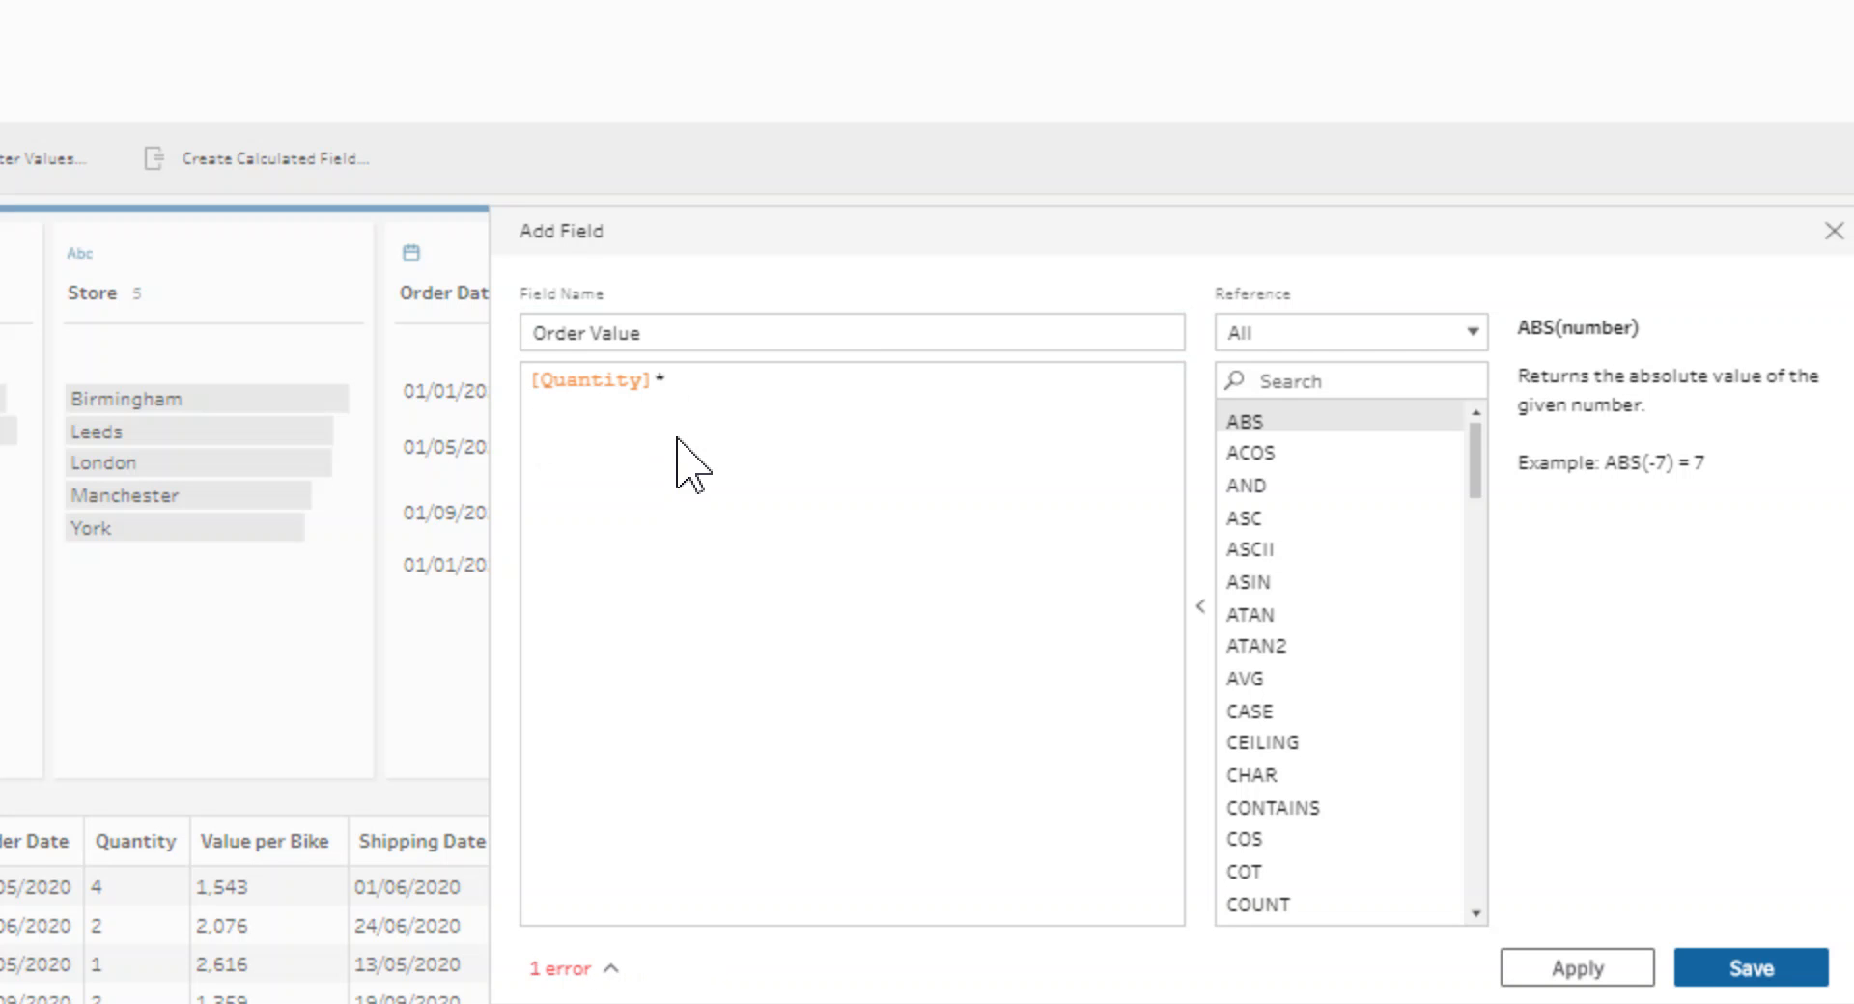
text(bik)
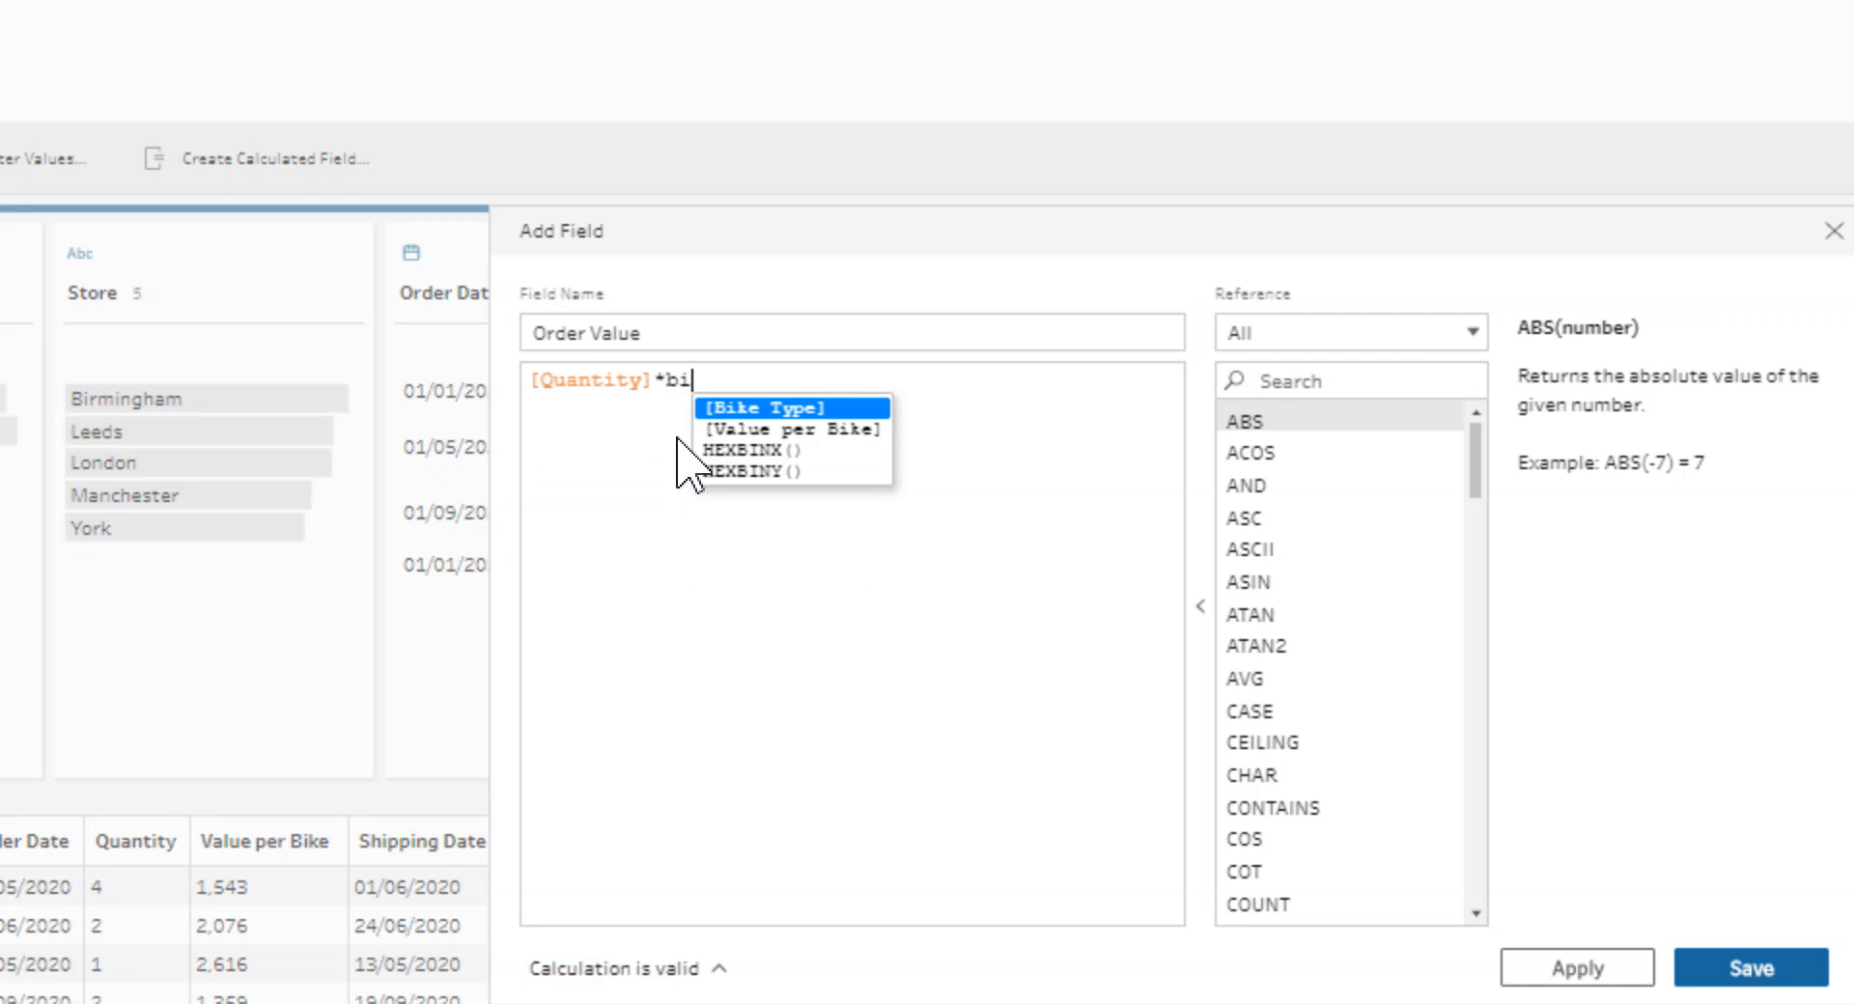
click(746, 433)
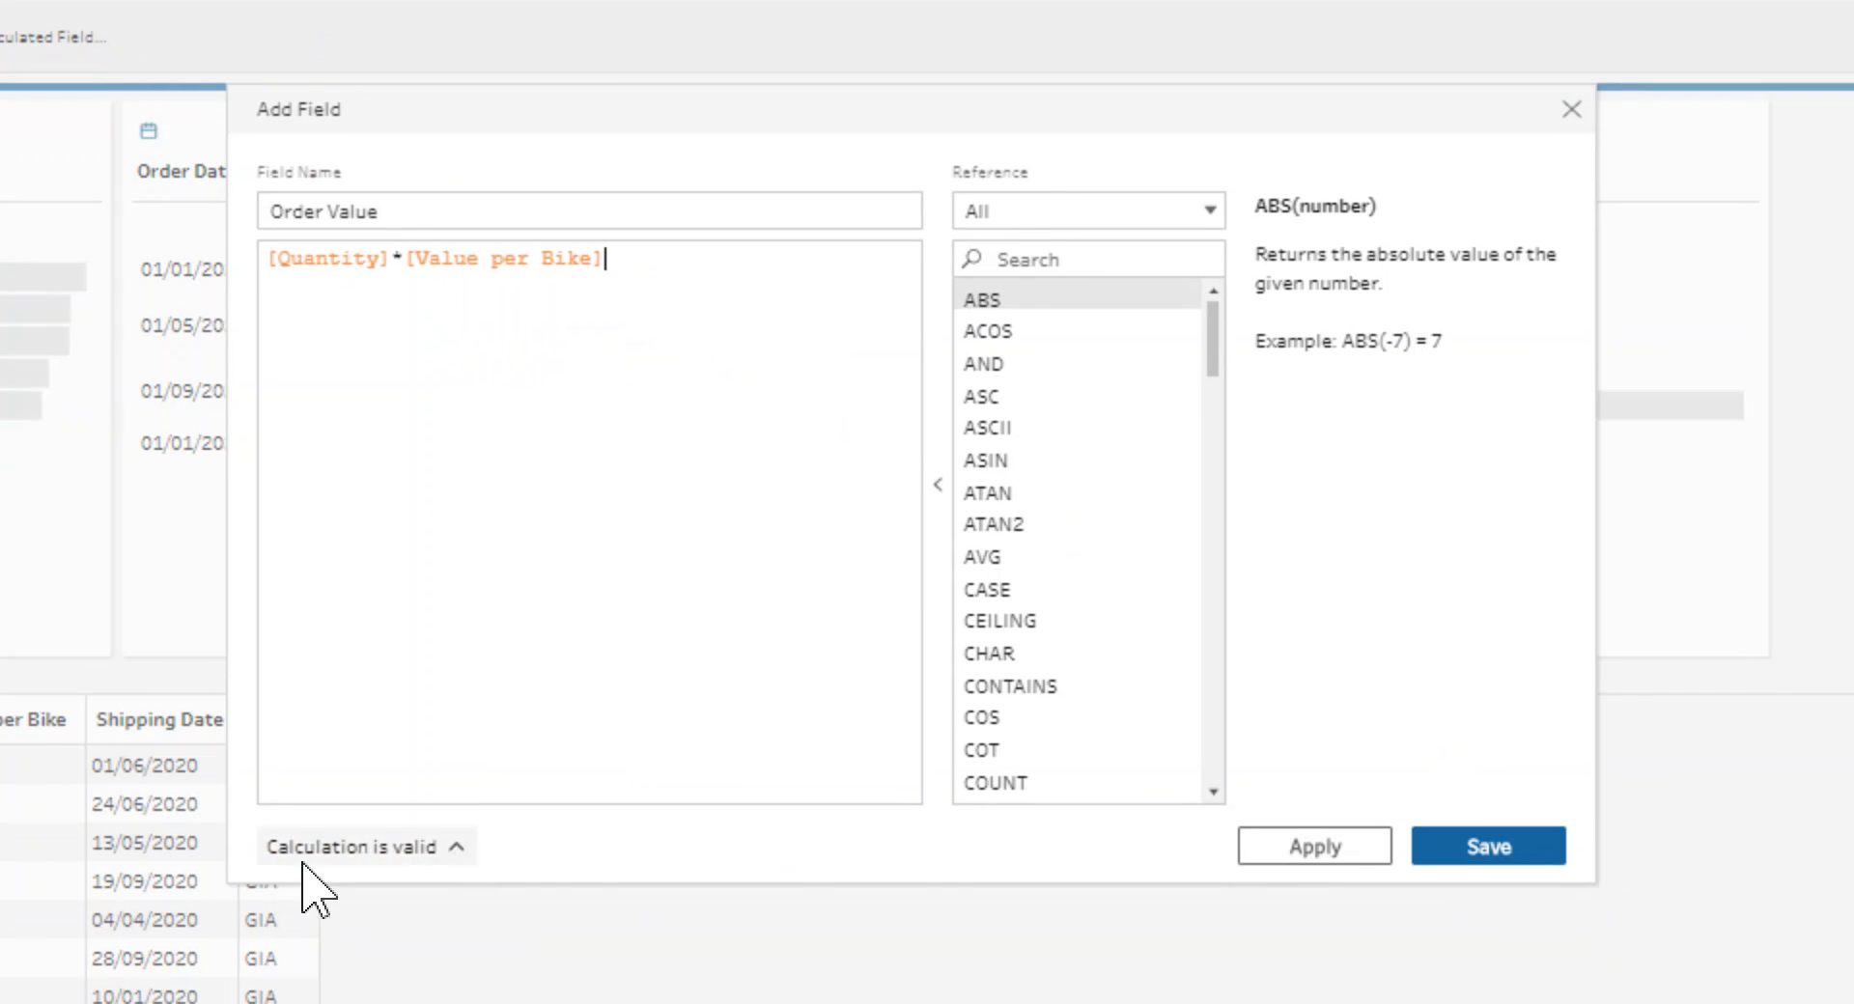
click(1465, 850)
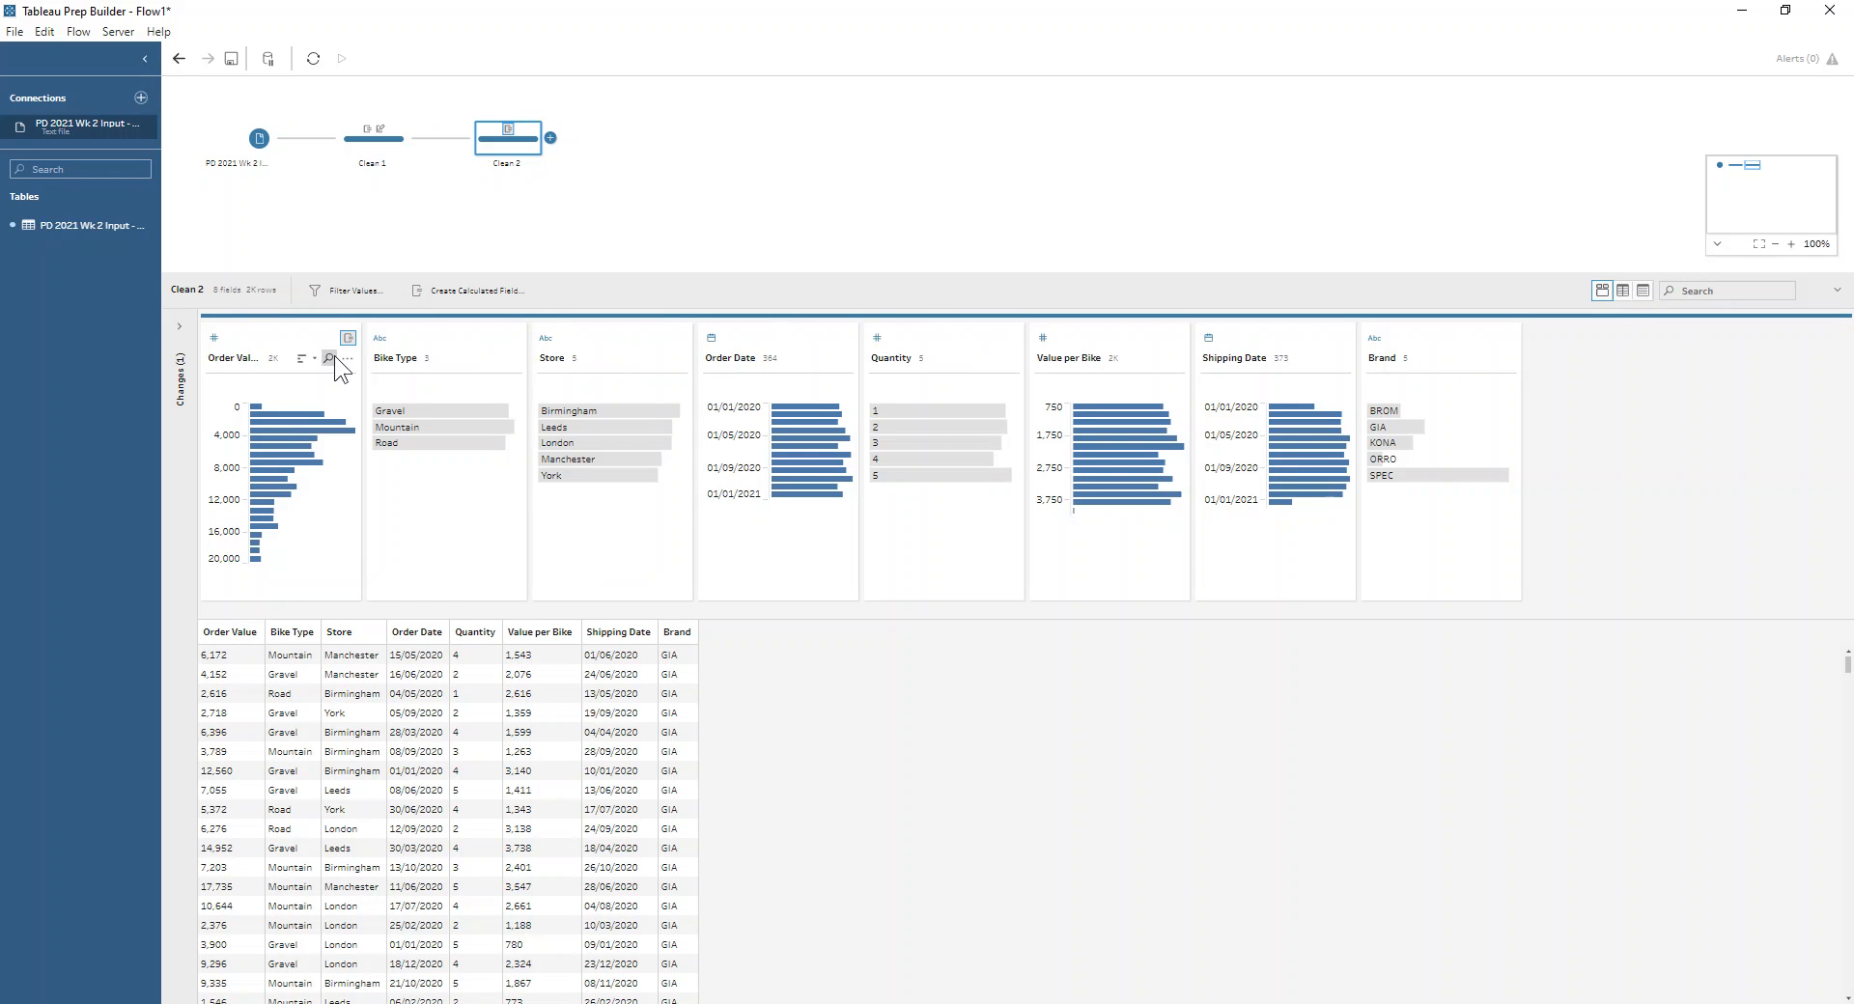
Step: Add an Aggregate step after Clean 2 and group it by Brand and Bike Type
mouse_move(333, 493)
mouse_move(328, 559)
click(550, 137)
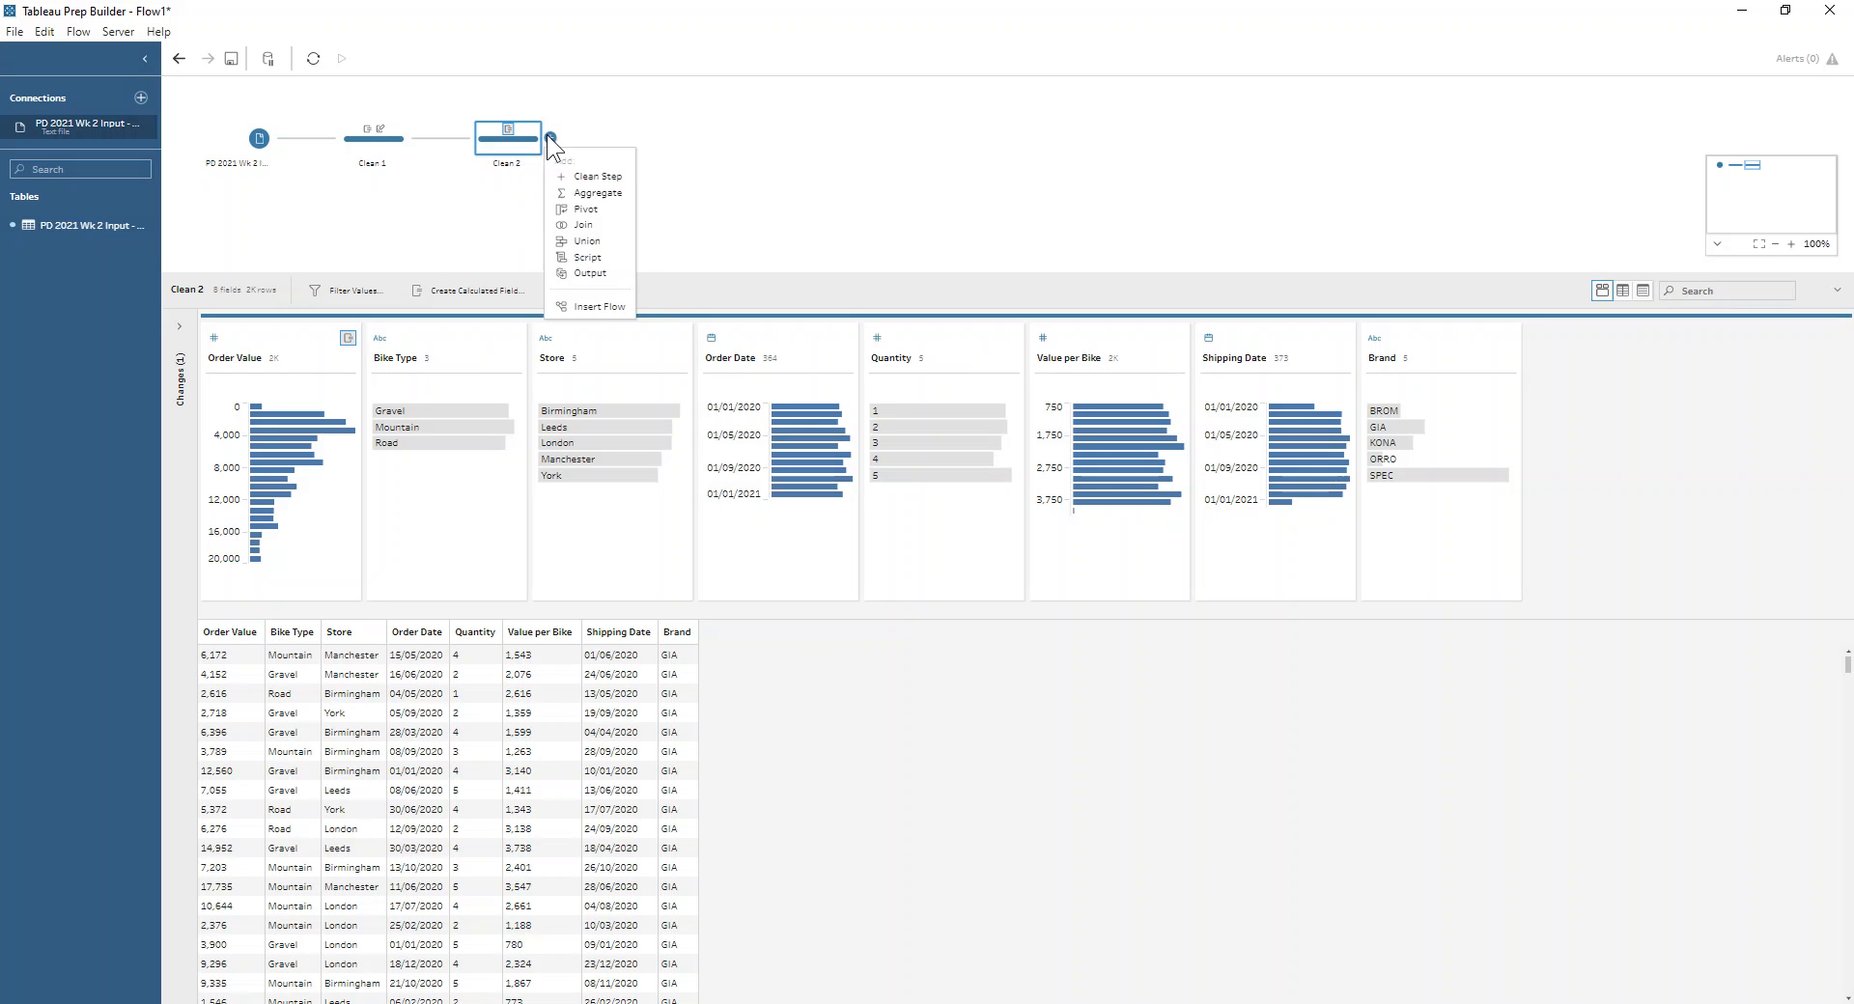
click(575, 190)
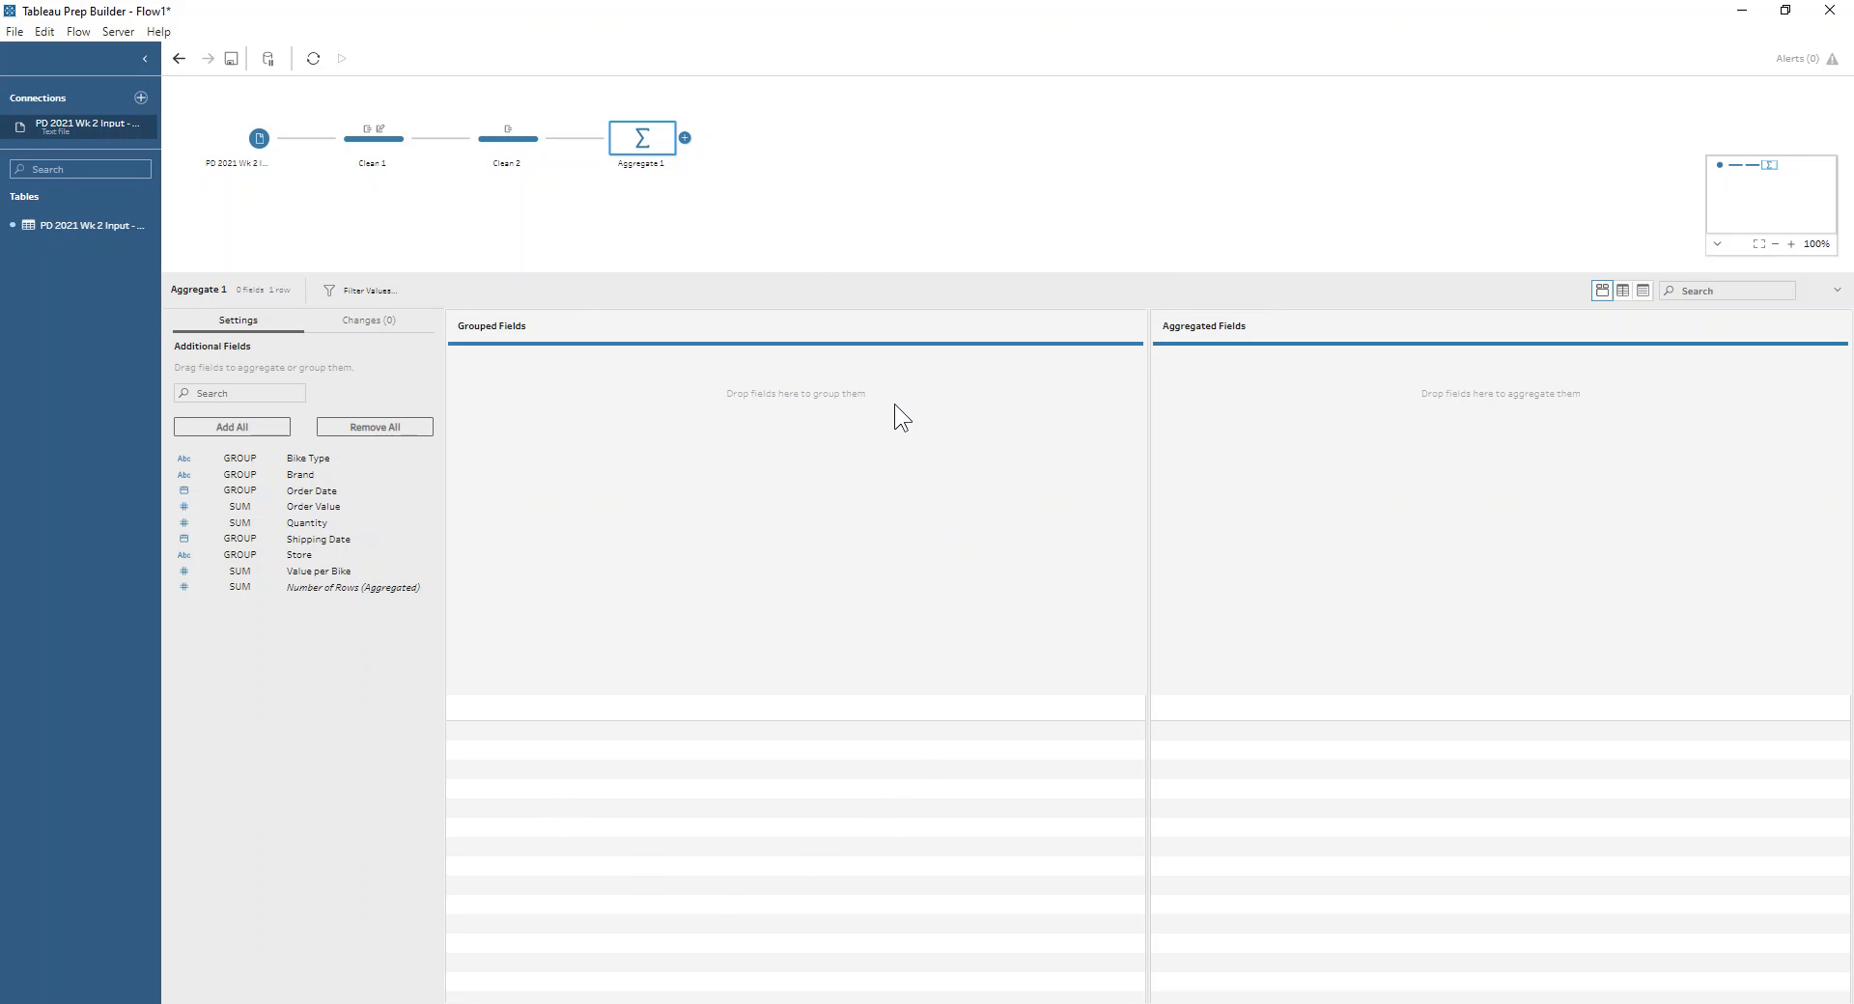
double_click(288, 475)
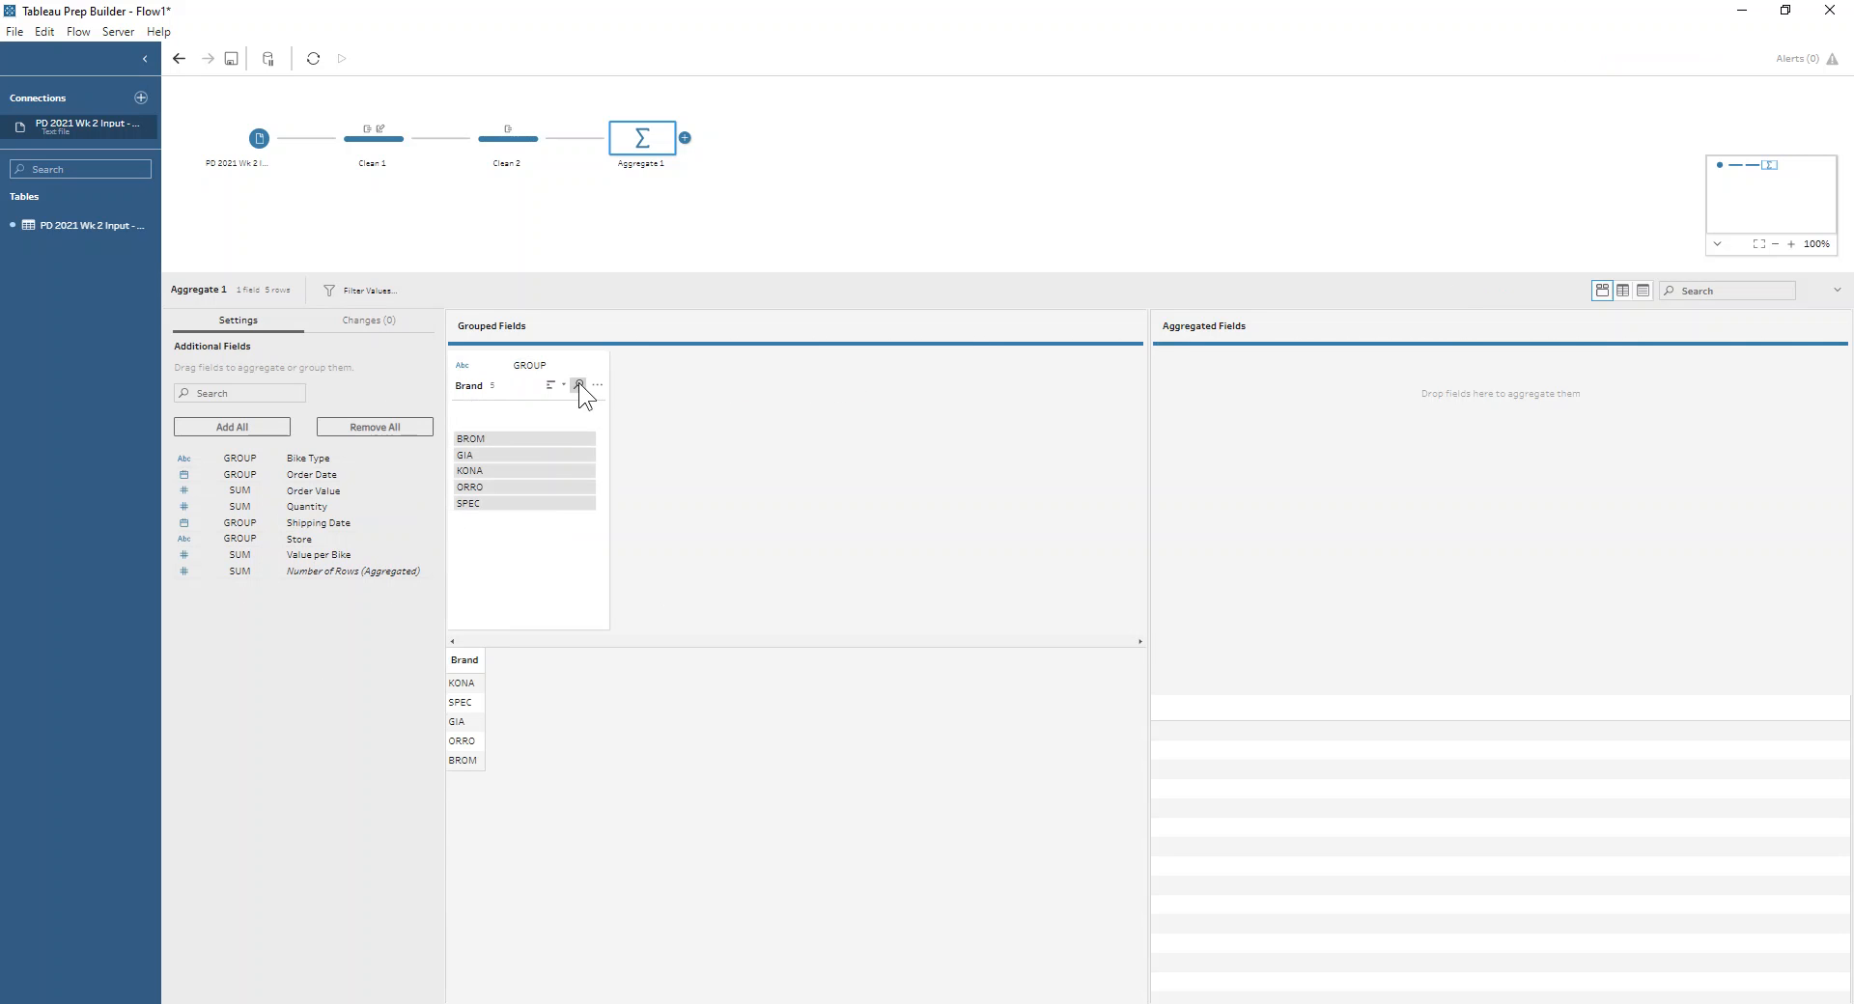
click(321, 458)
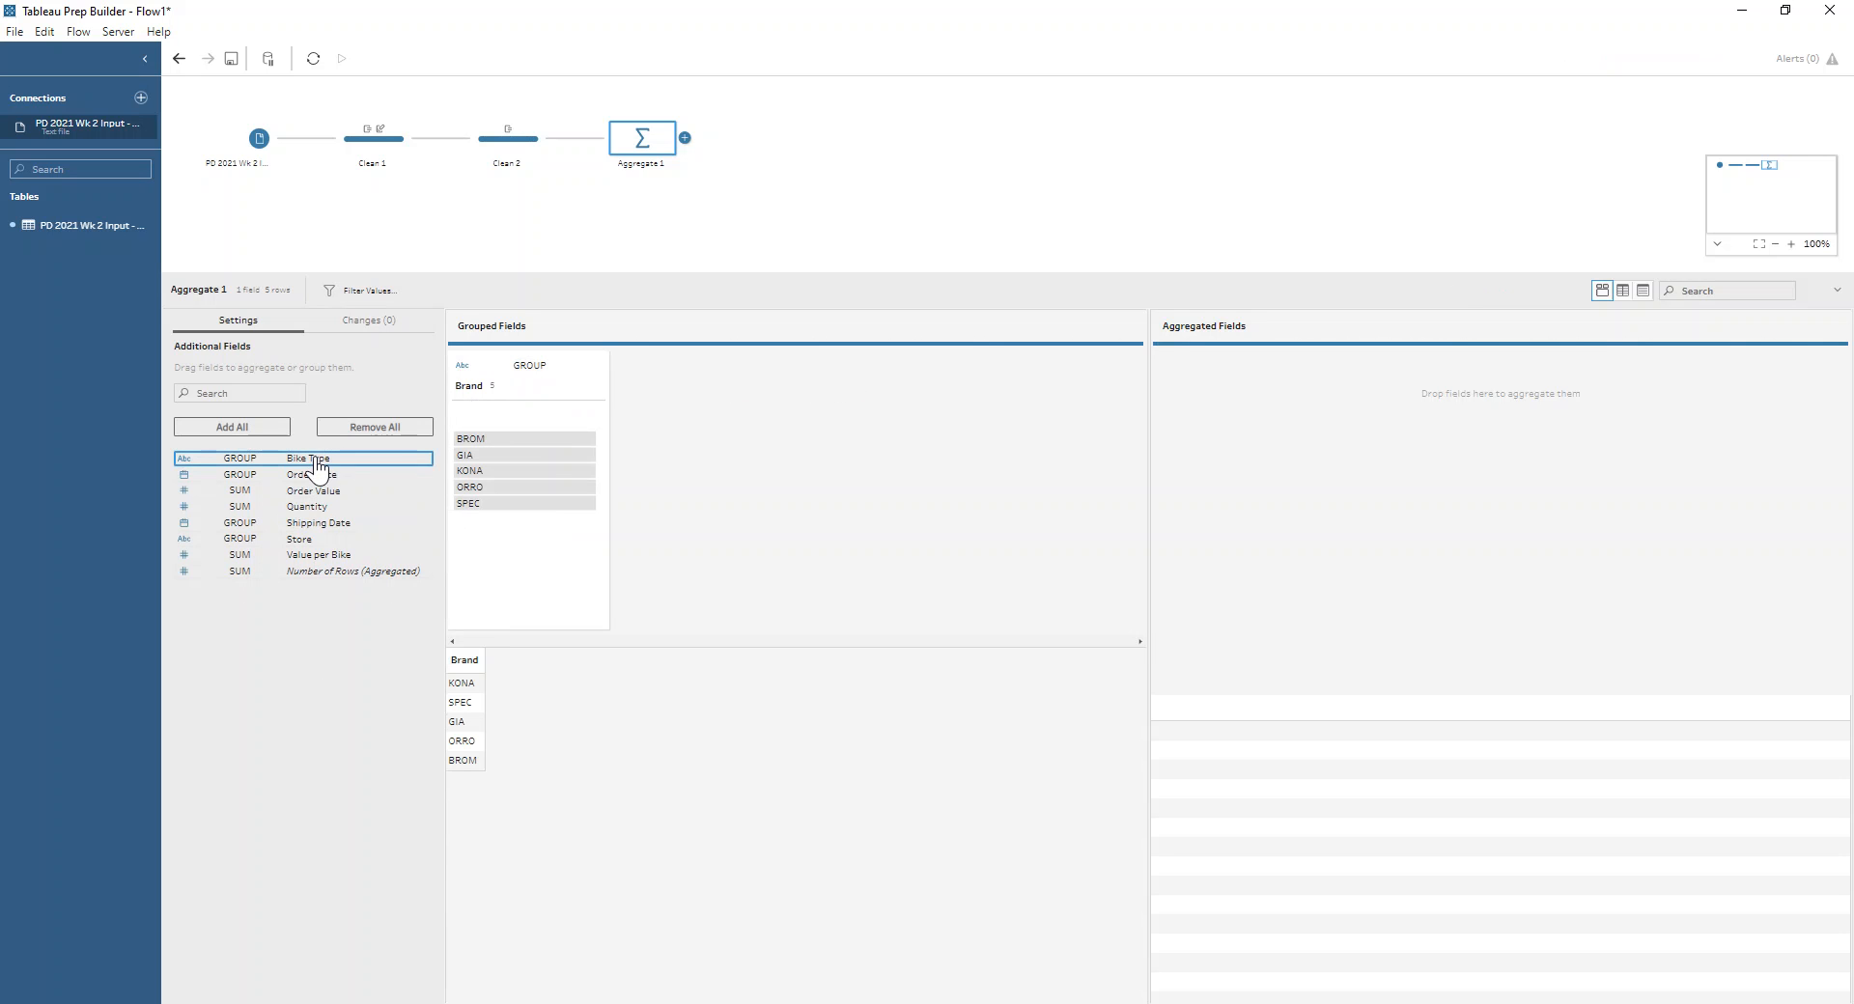
drag(311, 469, 687, 452)
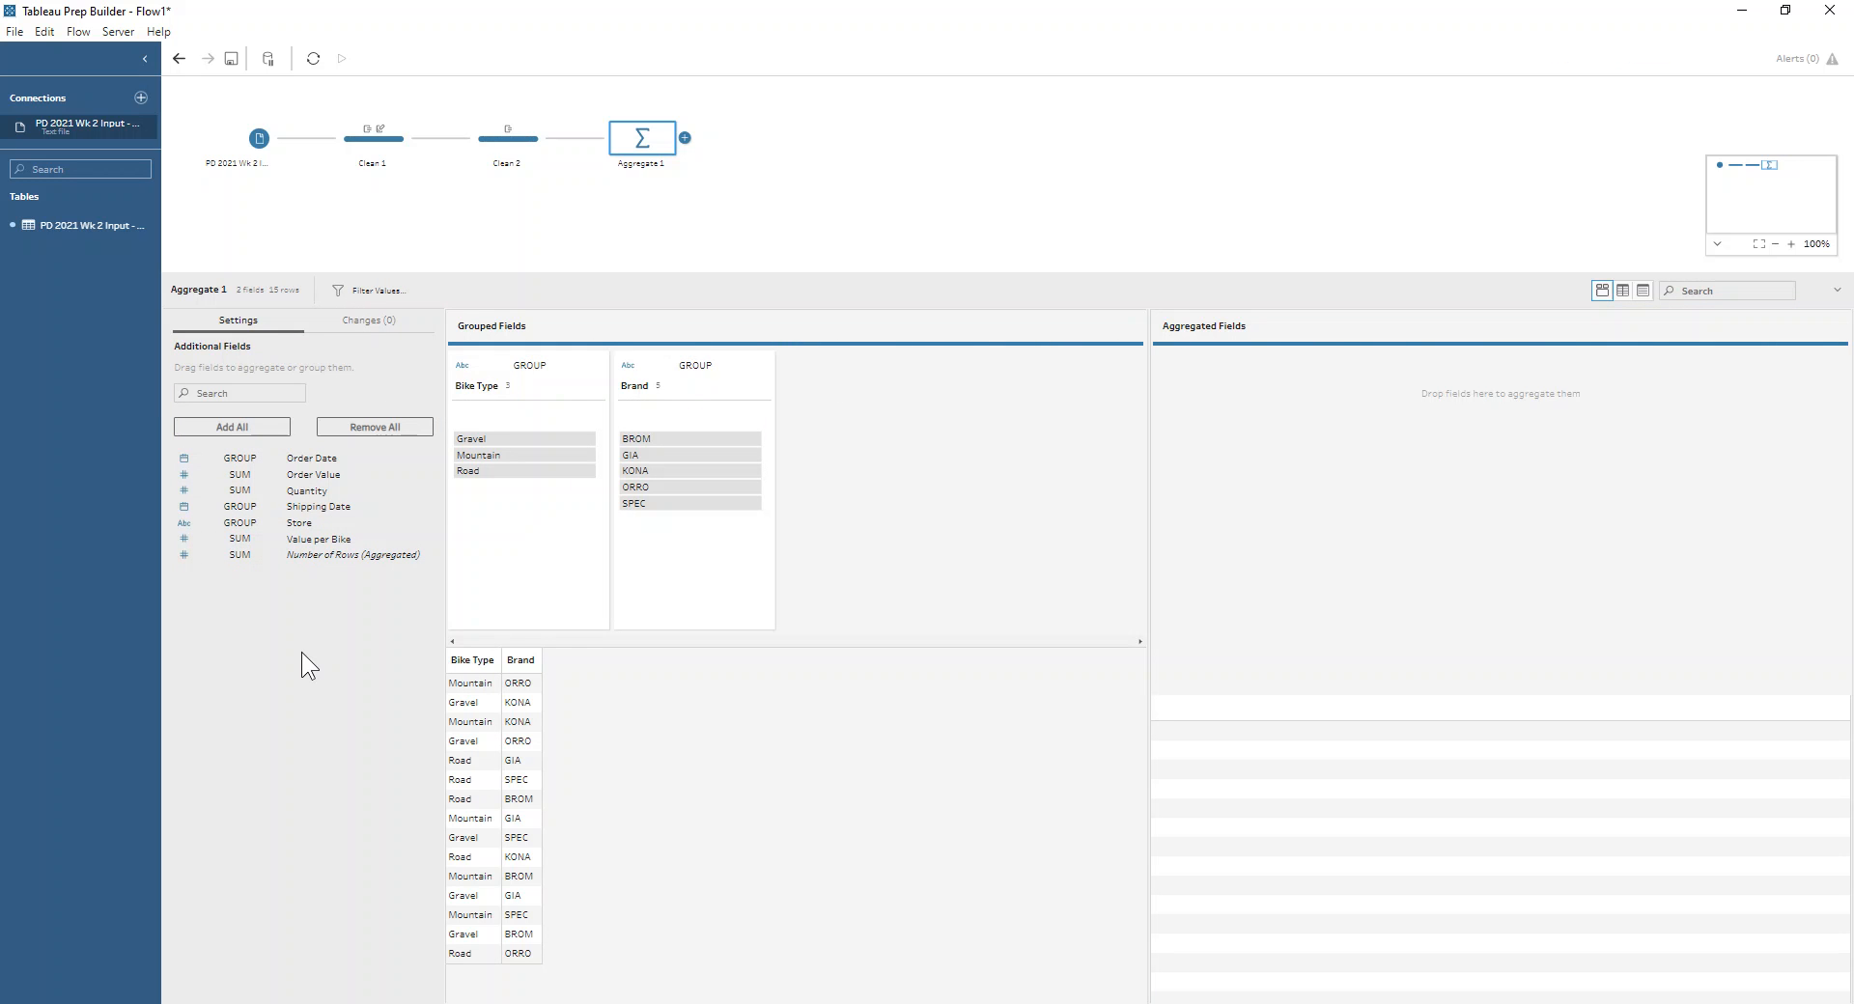
Step: Add the sum of Quantity to the aggregated fields and rename it Quantity Sold
click(258, 474)
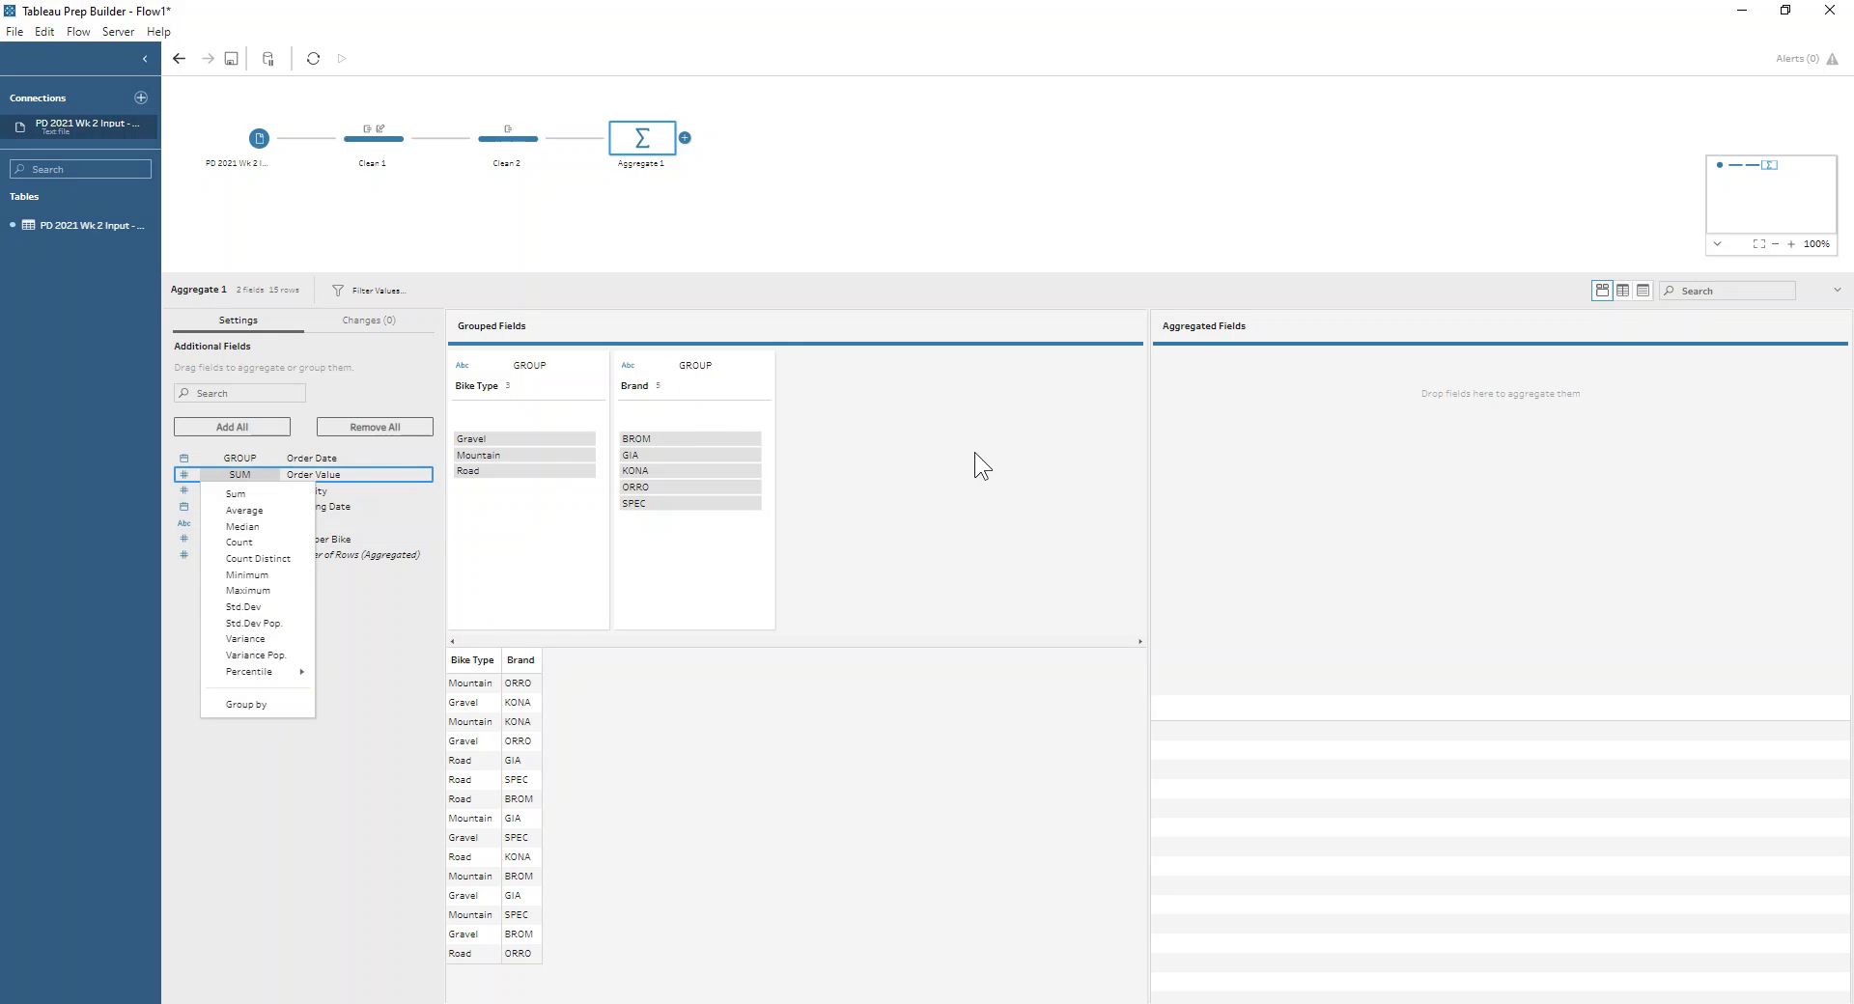
click(368, 713)
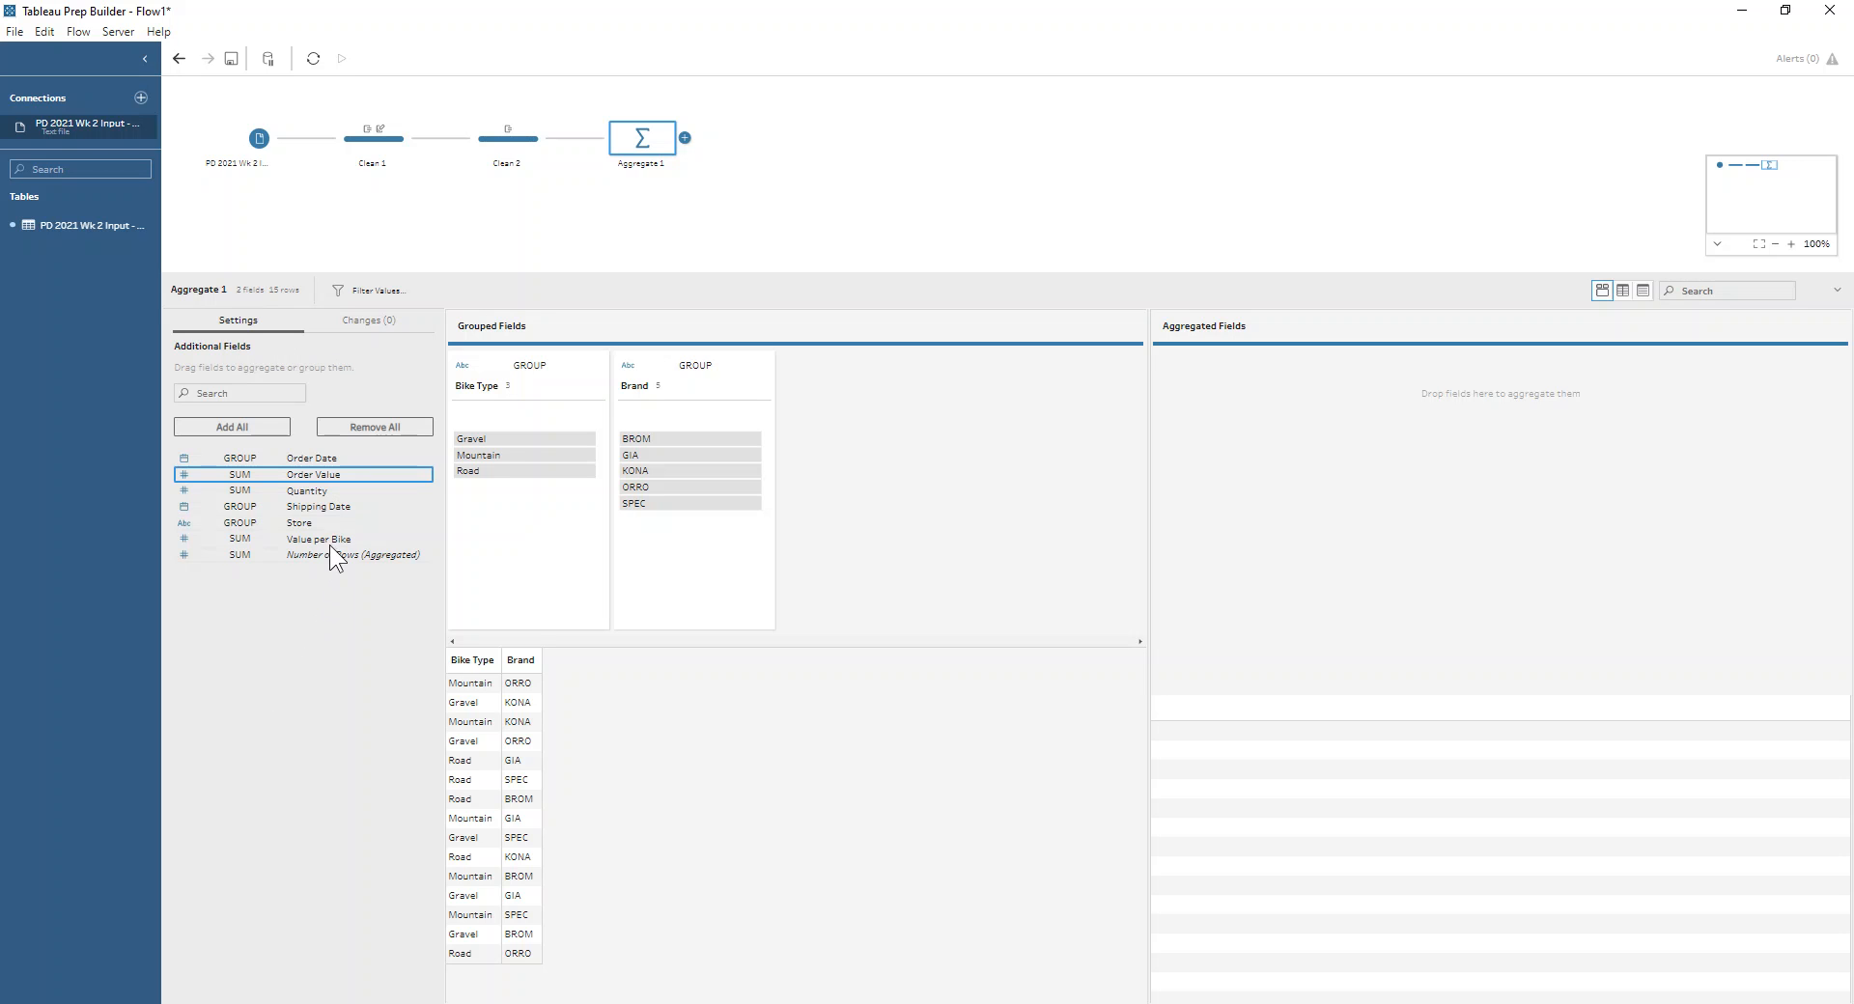
click(311, 493)
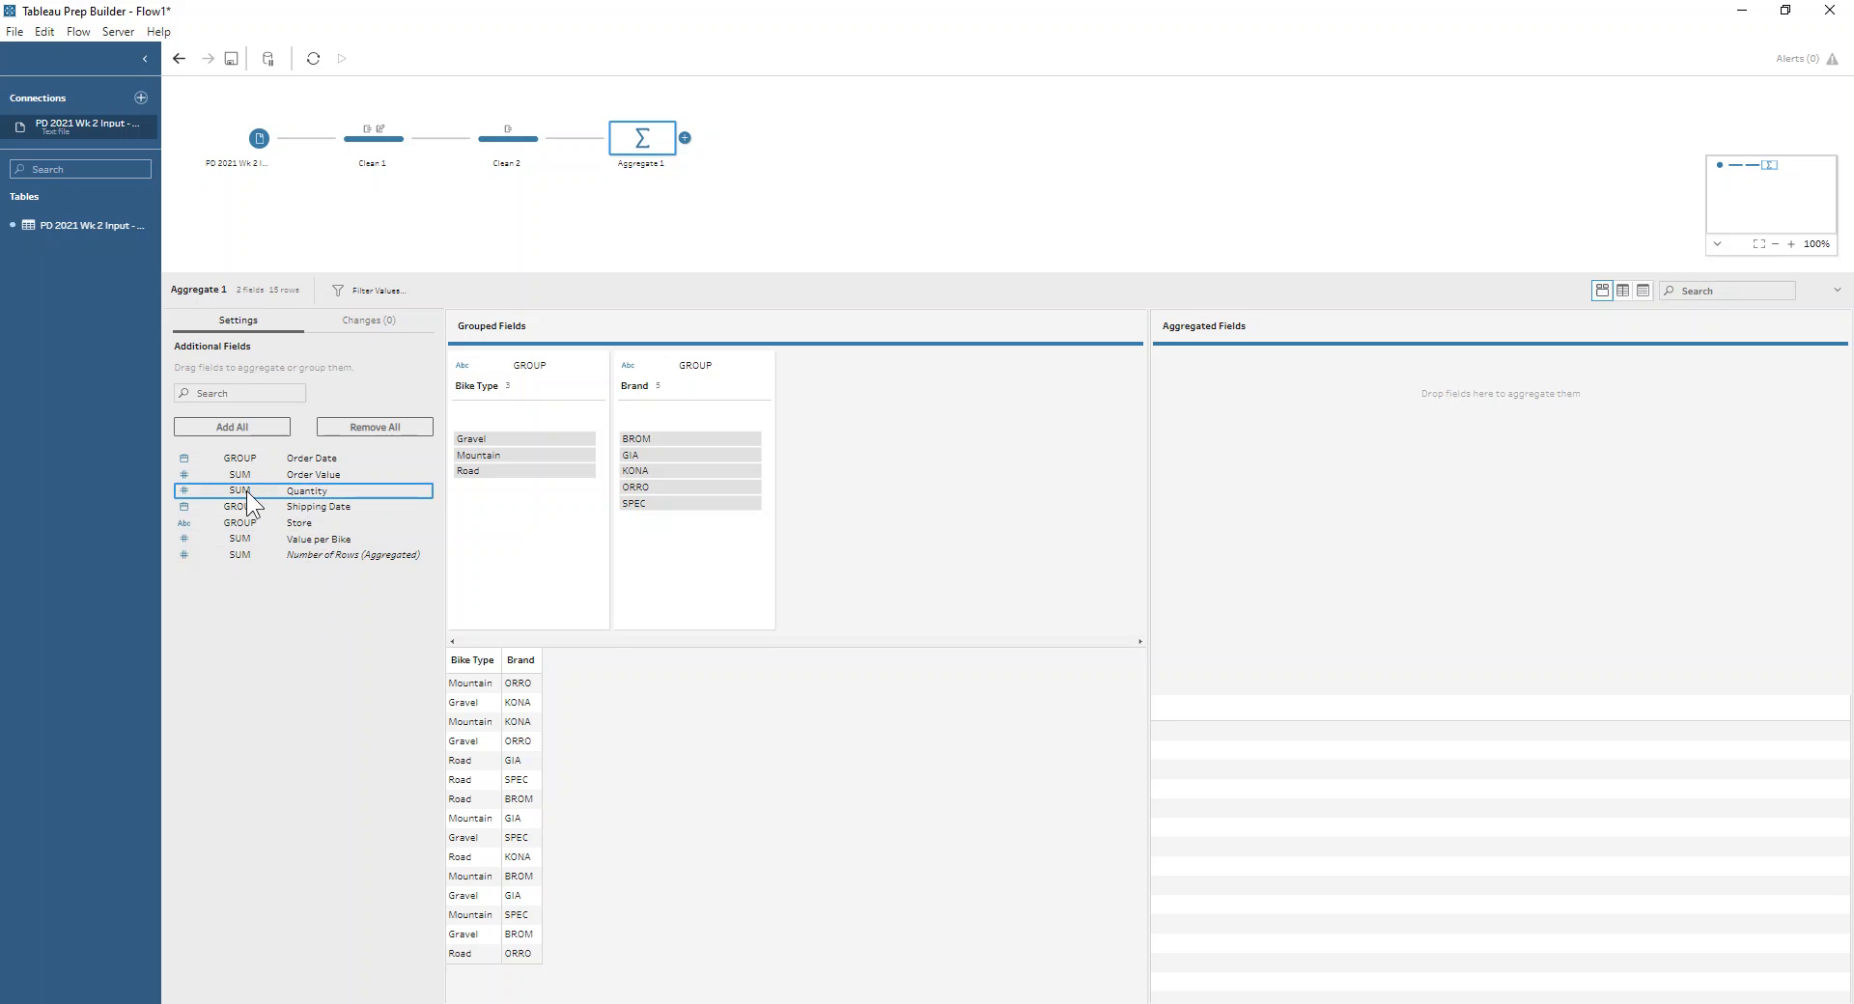
drag(290, 502, 1161, 500)
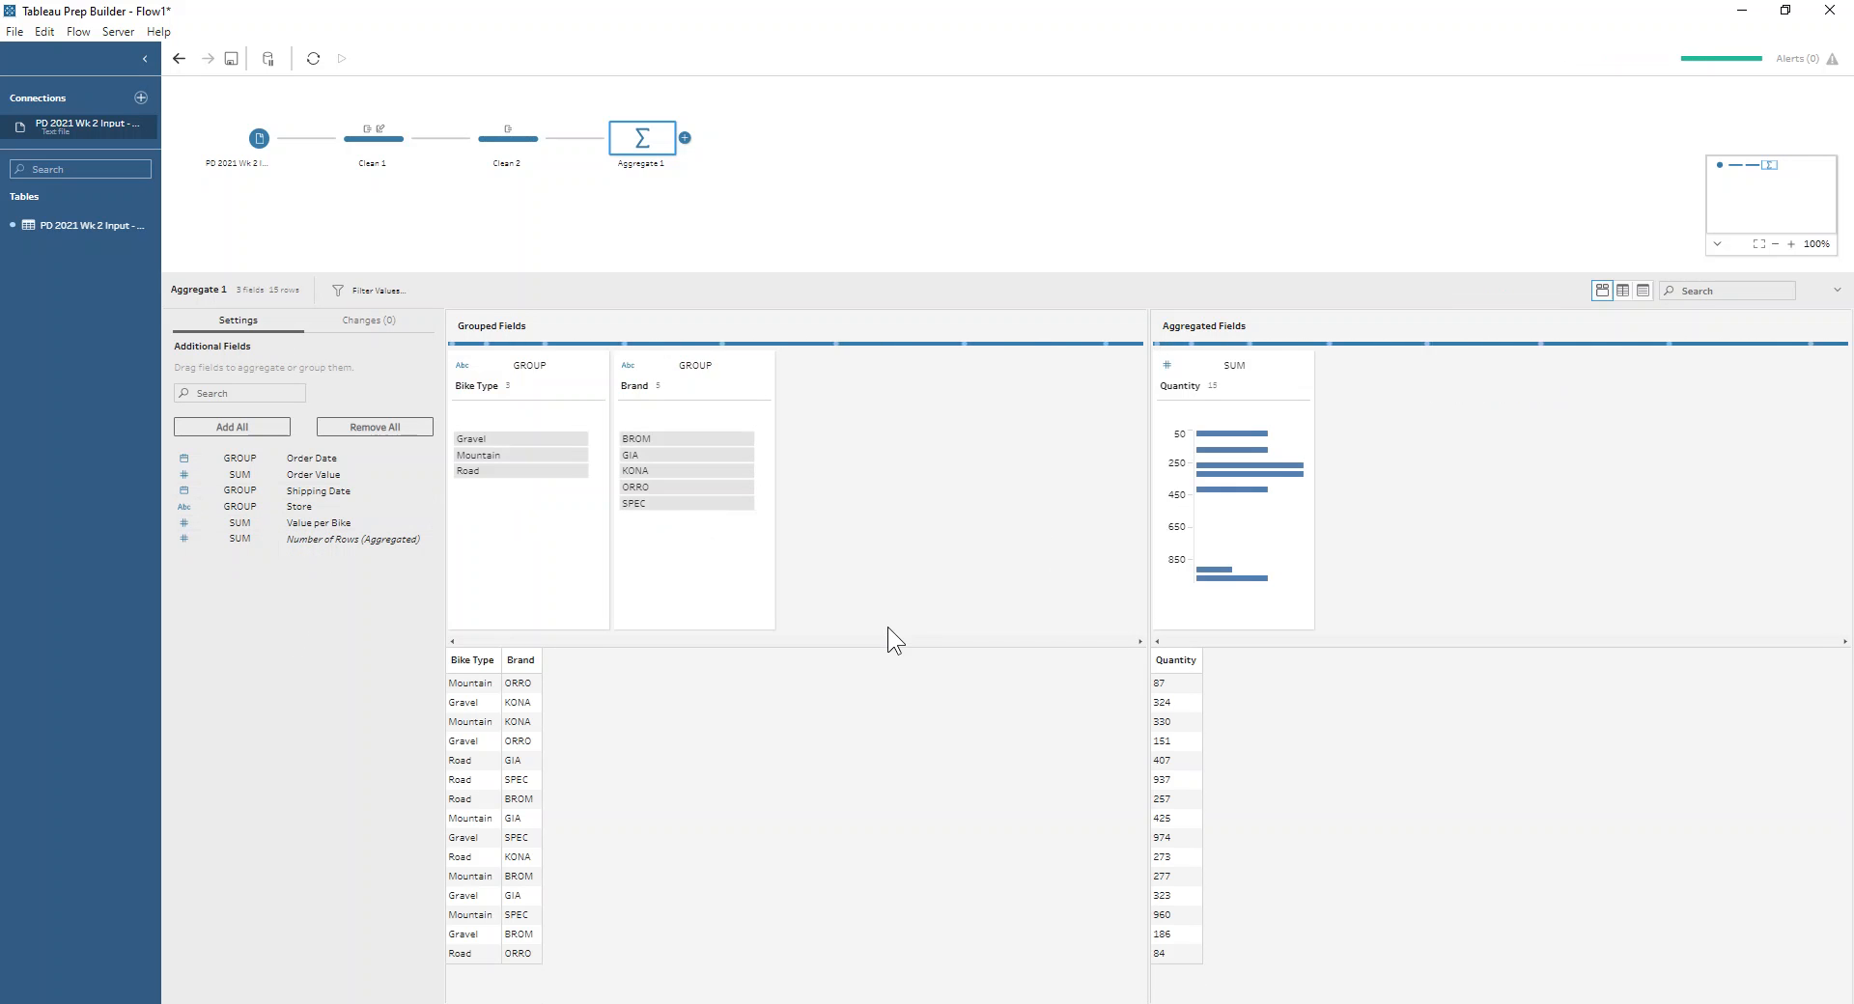
double_click(1191, 386)
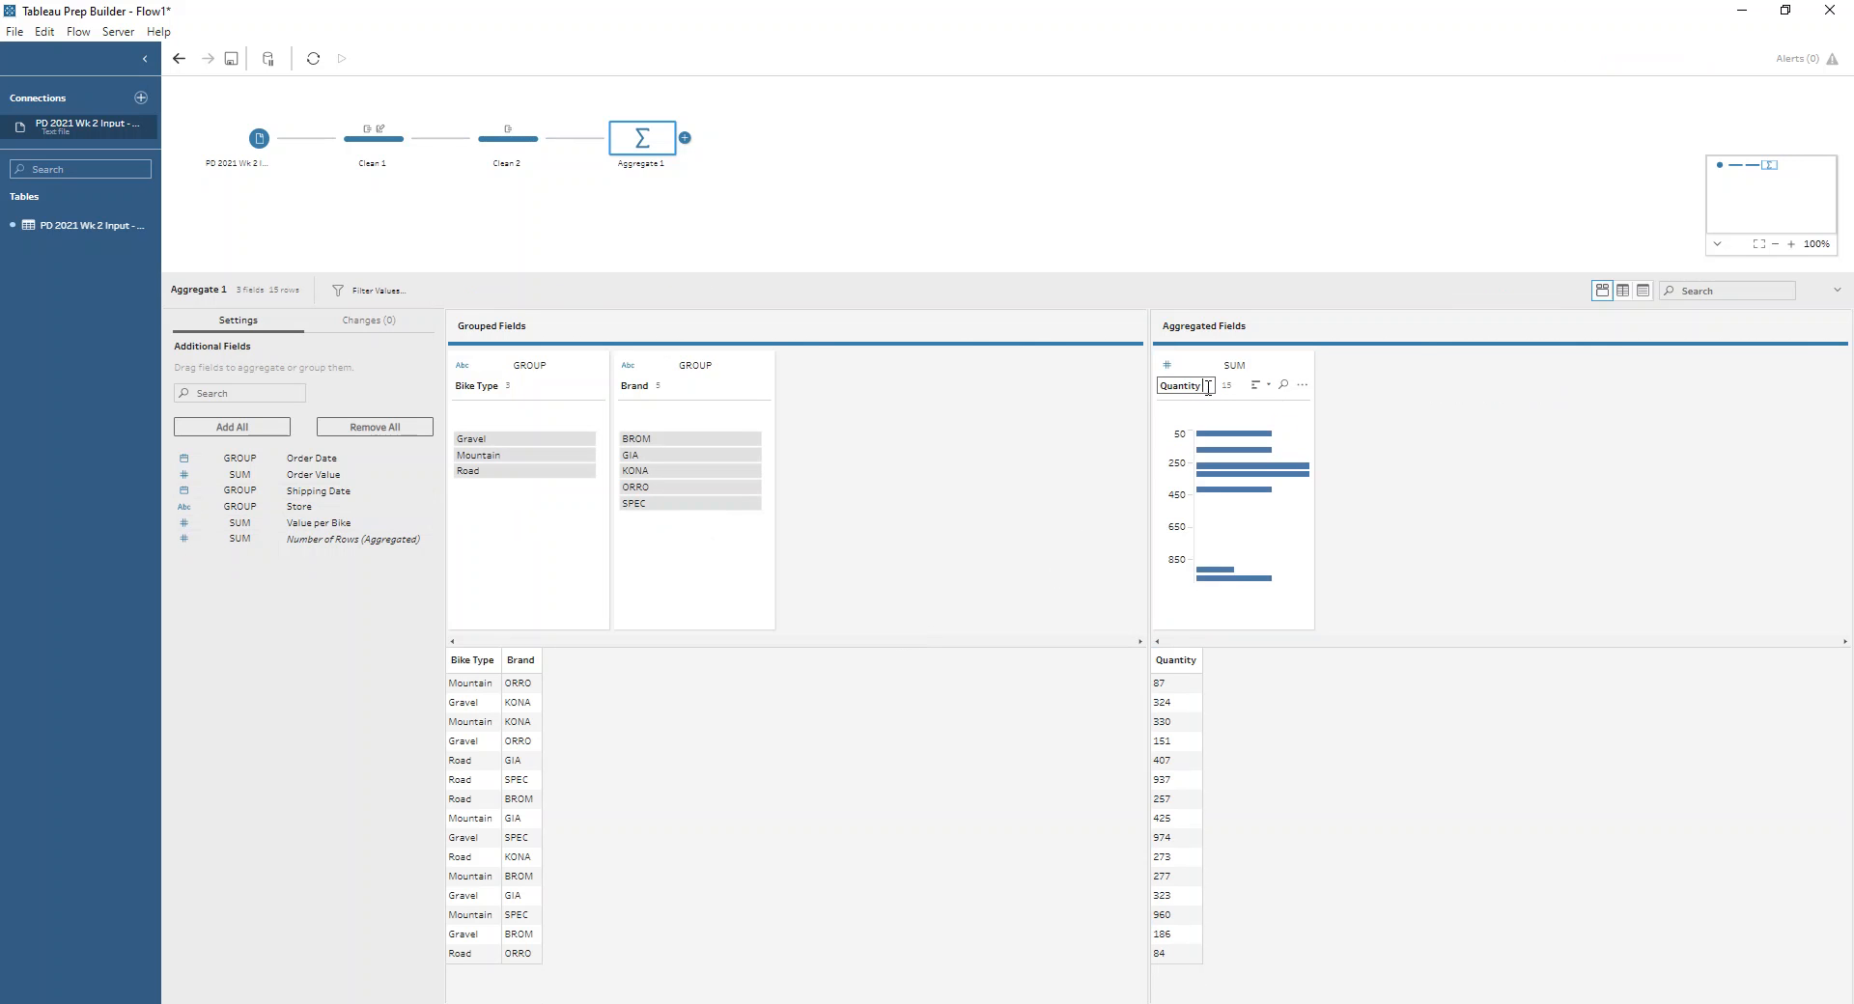
text(Sum)
key(Return)
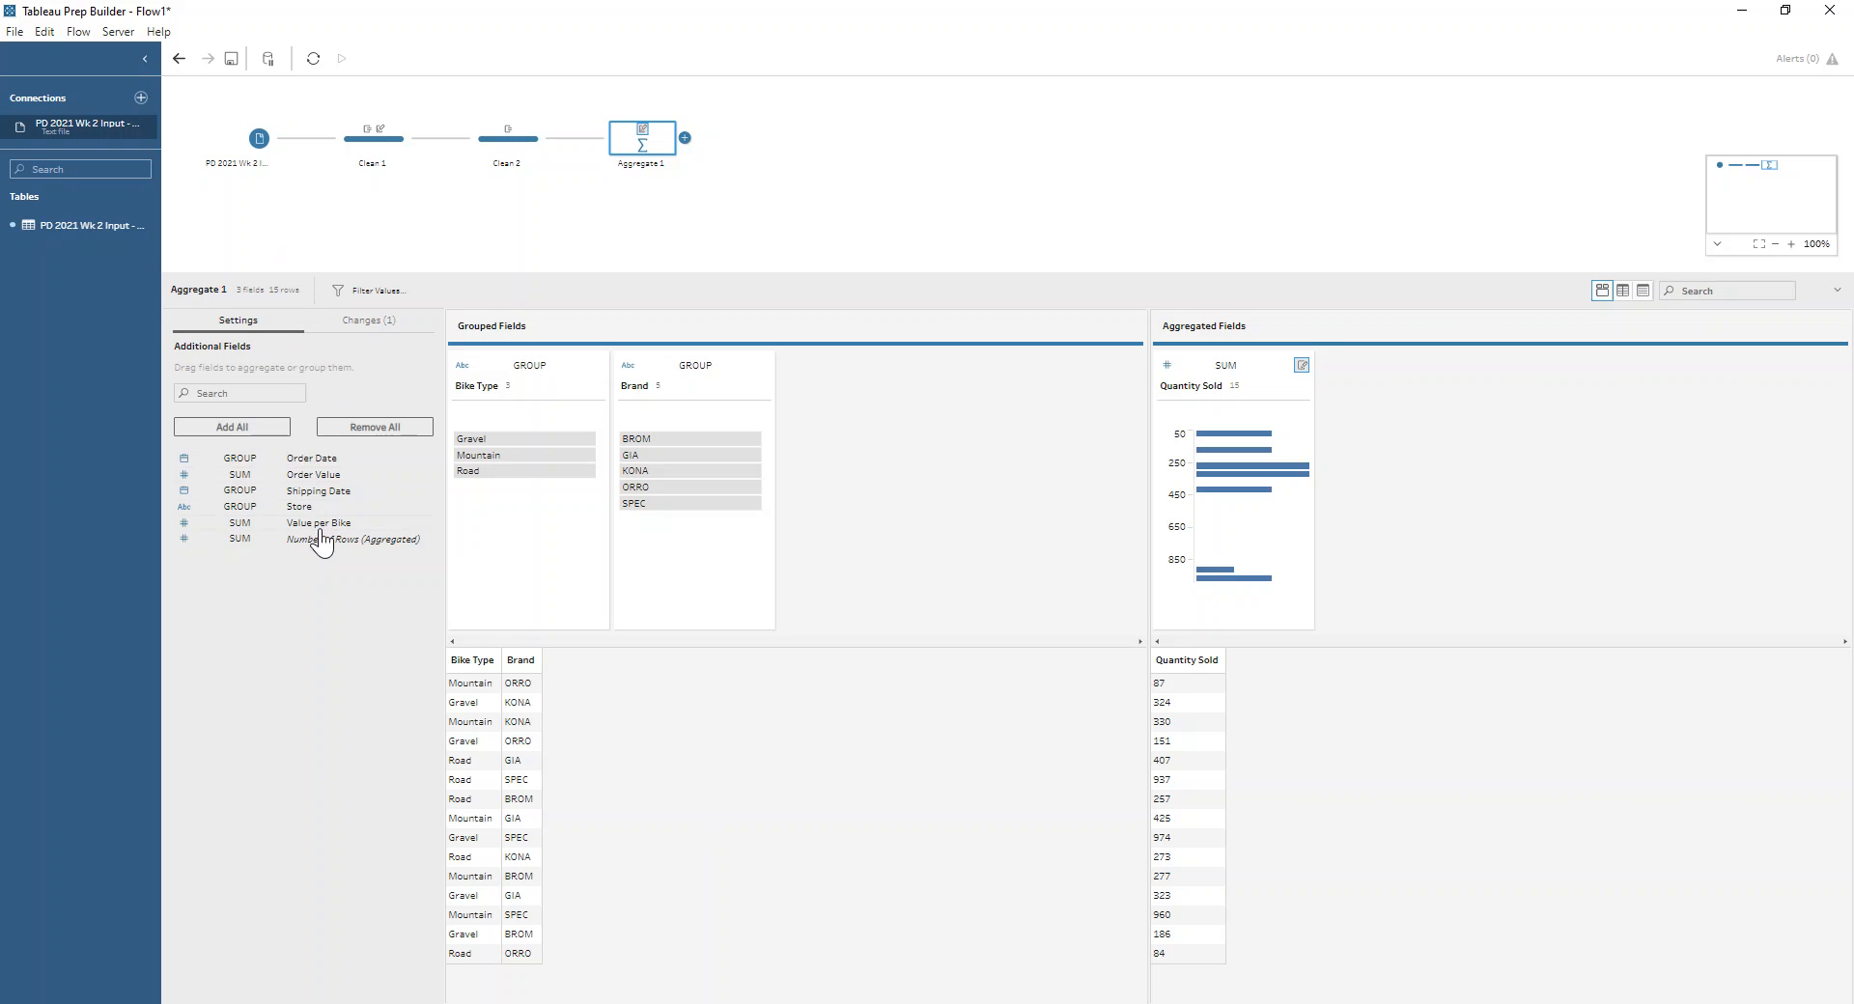
Step: Aggregate Order Value as a sum and Value per Bike as an average, renaming the average Avg Value per Bike
double_click(305, 476)
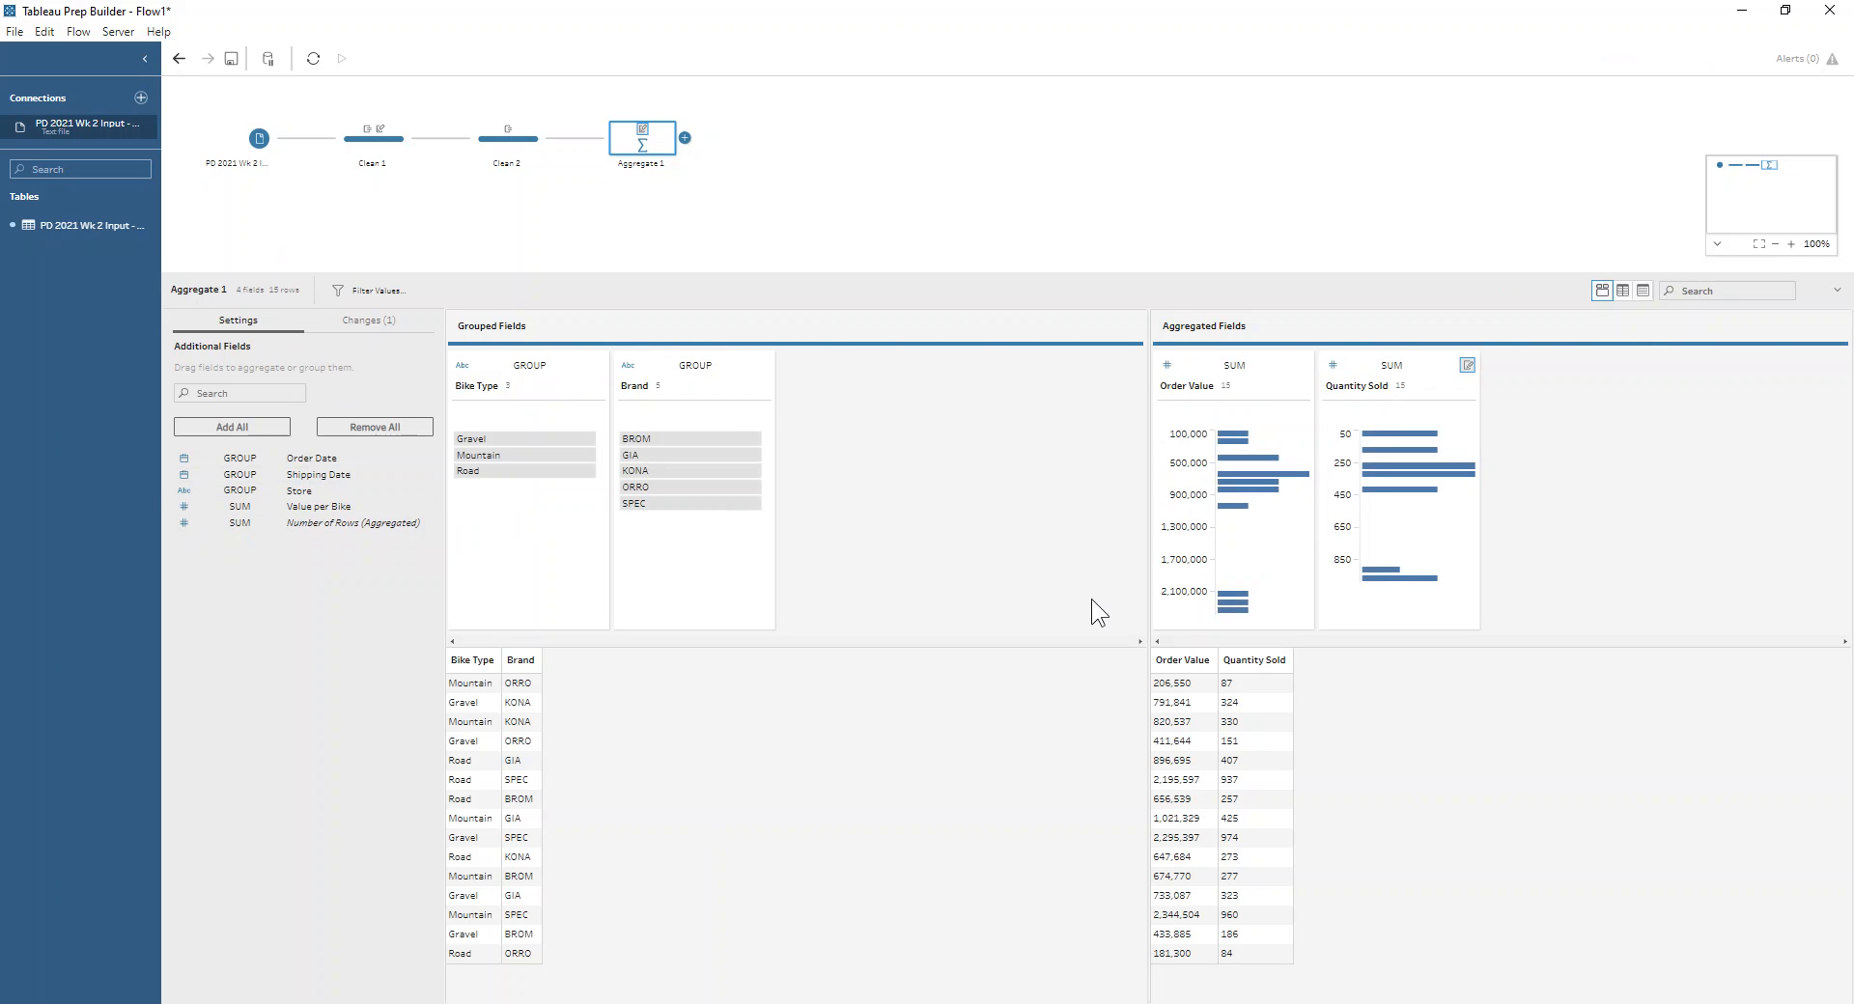
click(257, 507)
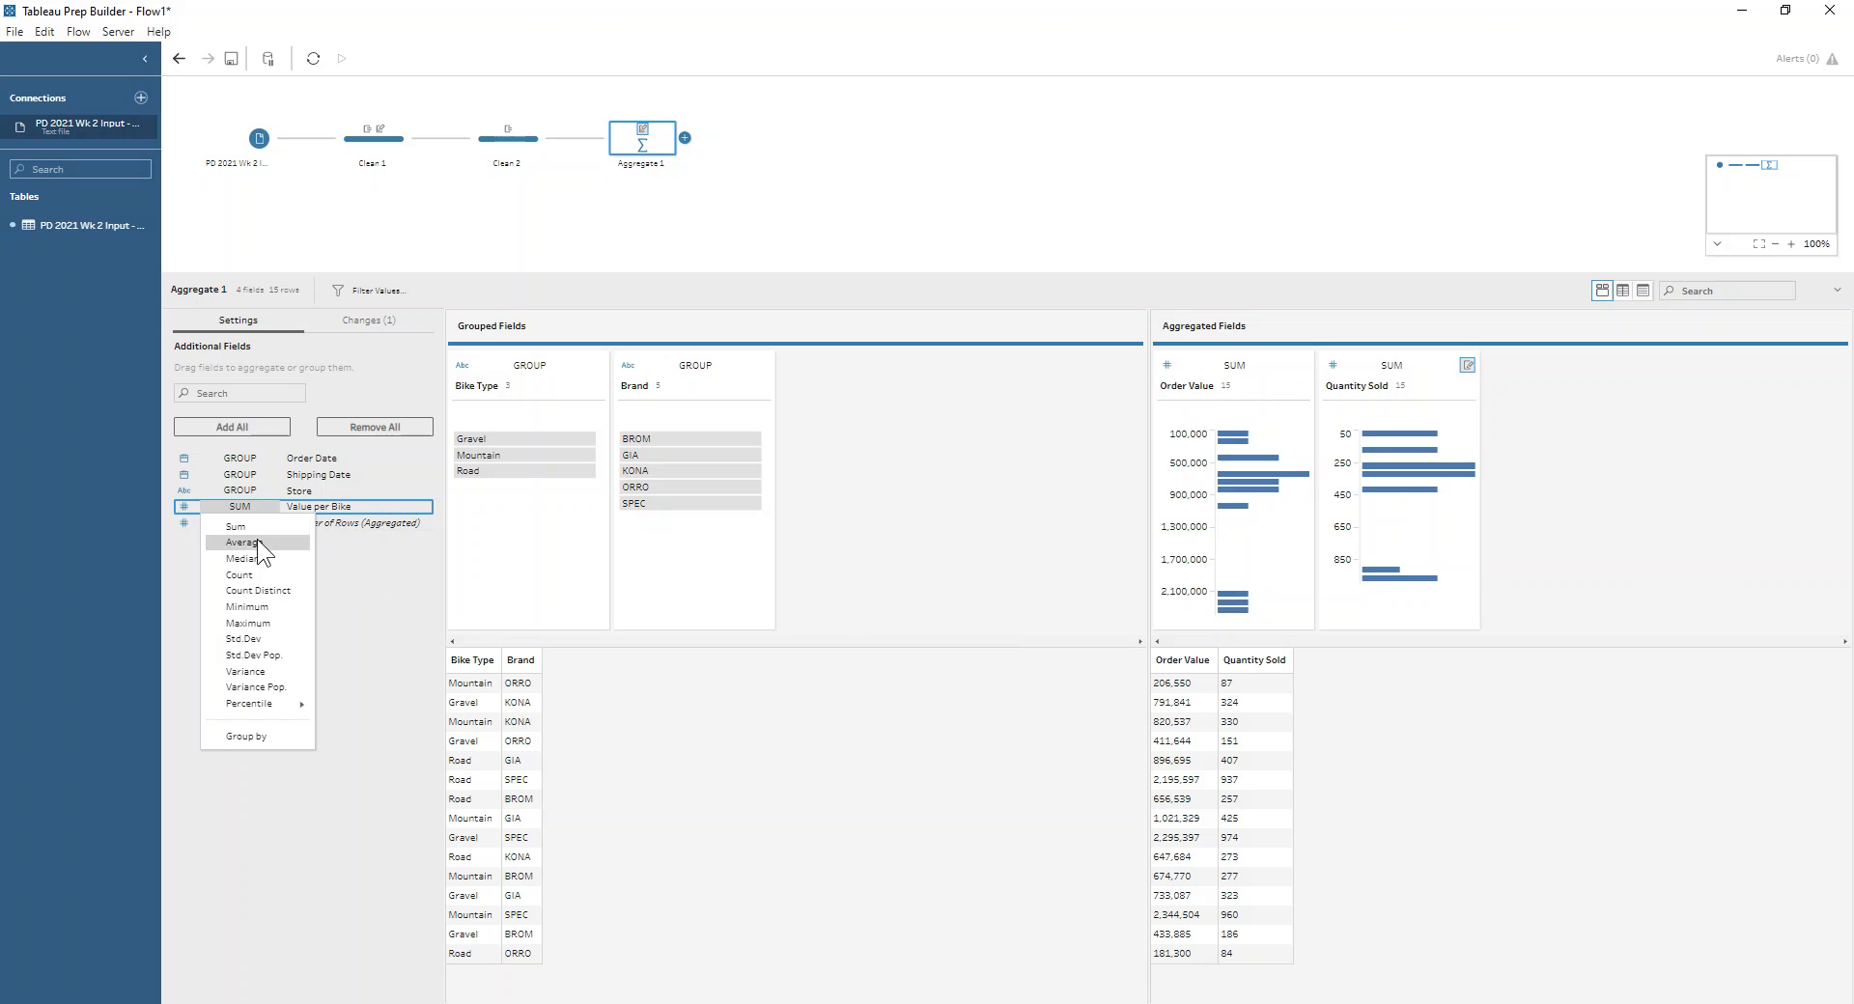
click(257, 540)
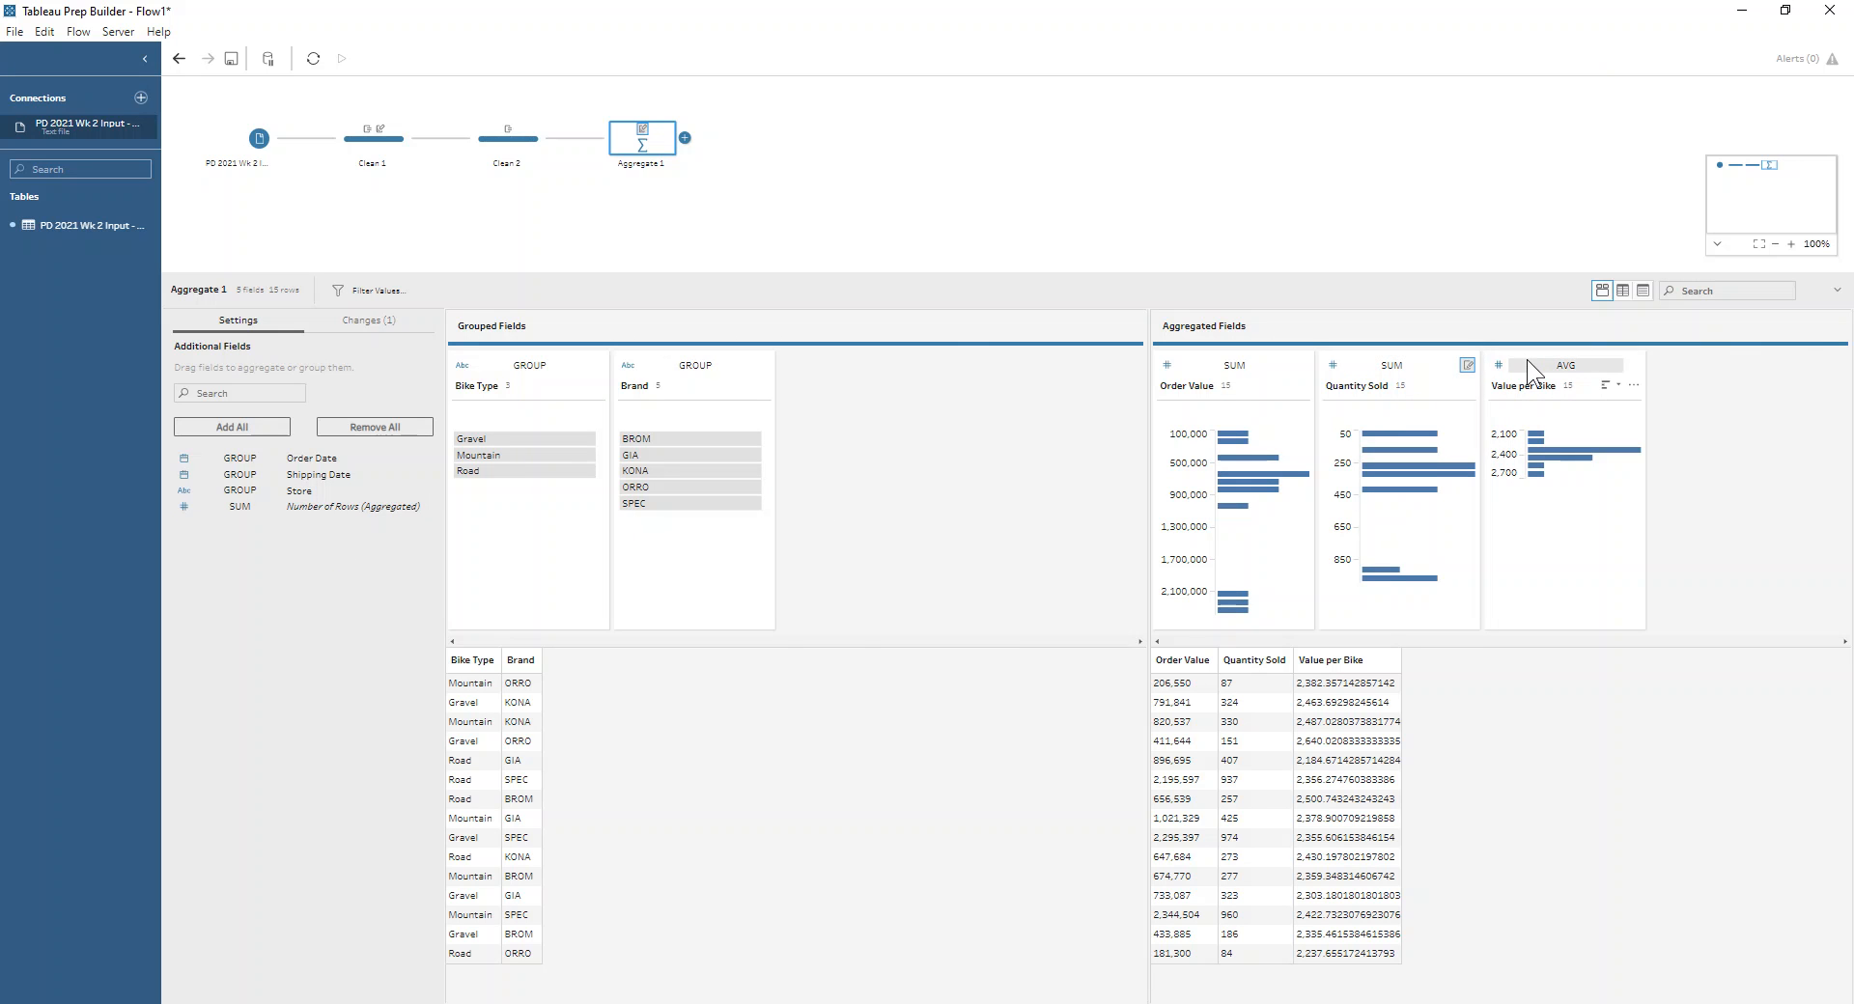
double_click(1527, 387)
click(1494, 388)
key(Return)
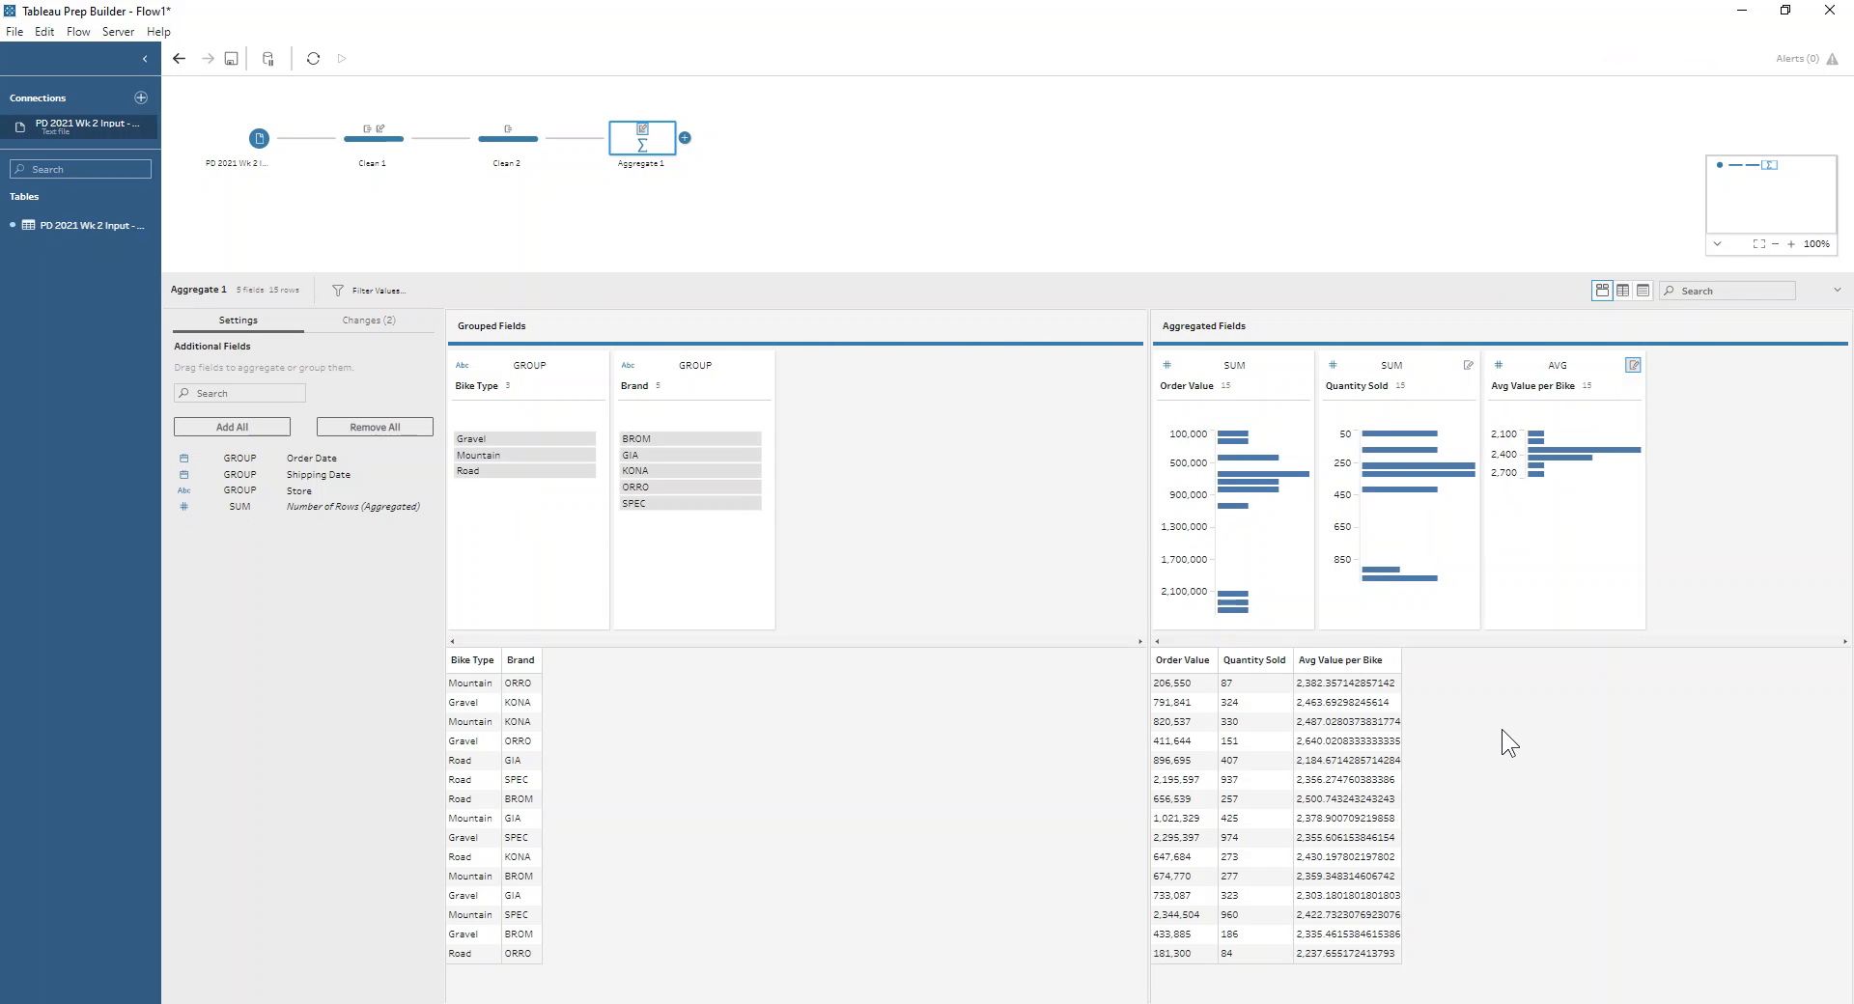
Step: Add a cleaning step after Aggregate 1 and start a calculated field named Avg Value per Bike in it
click(684, 138)
click(703, 164)
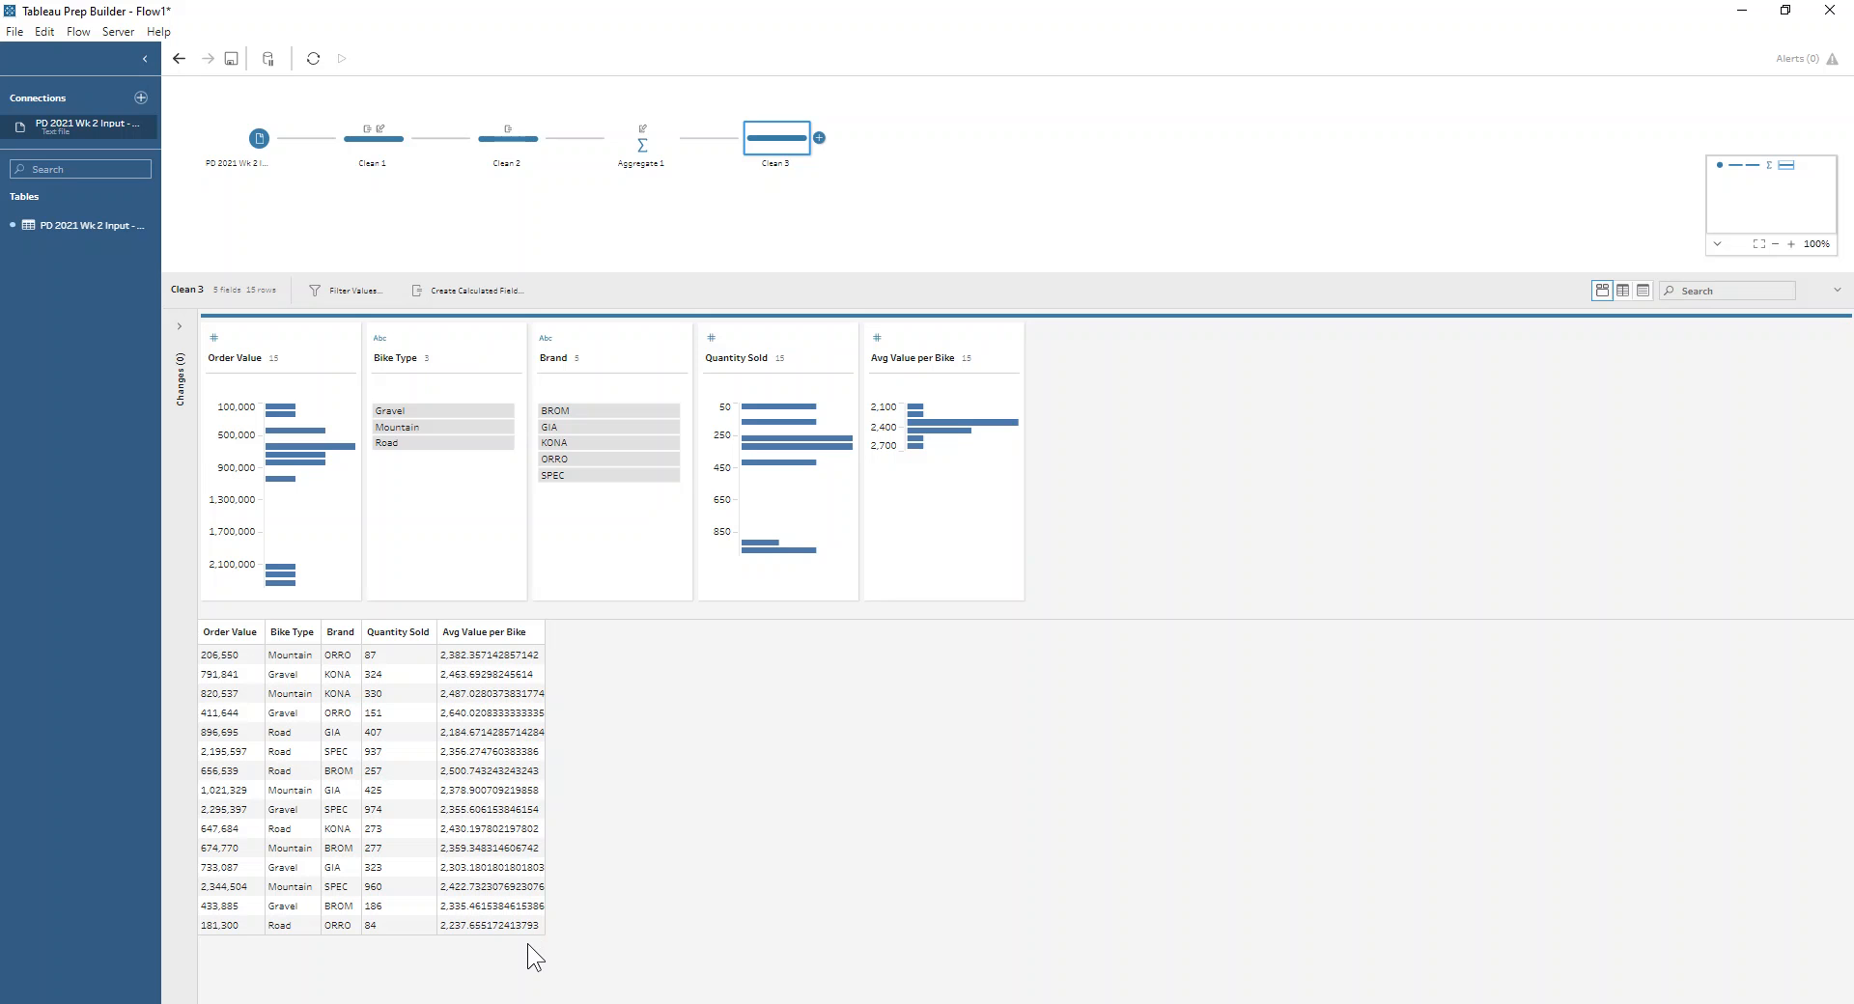
click(431, 293)
text(Avg)
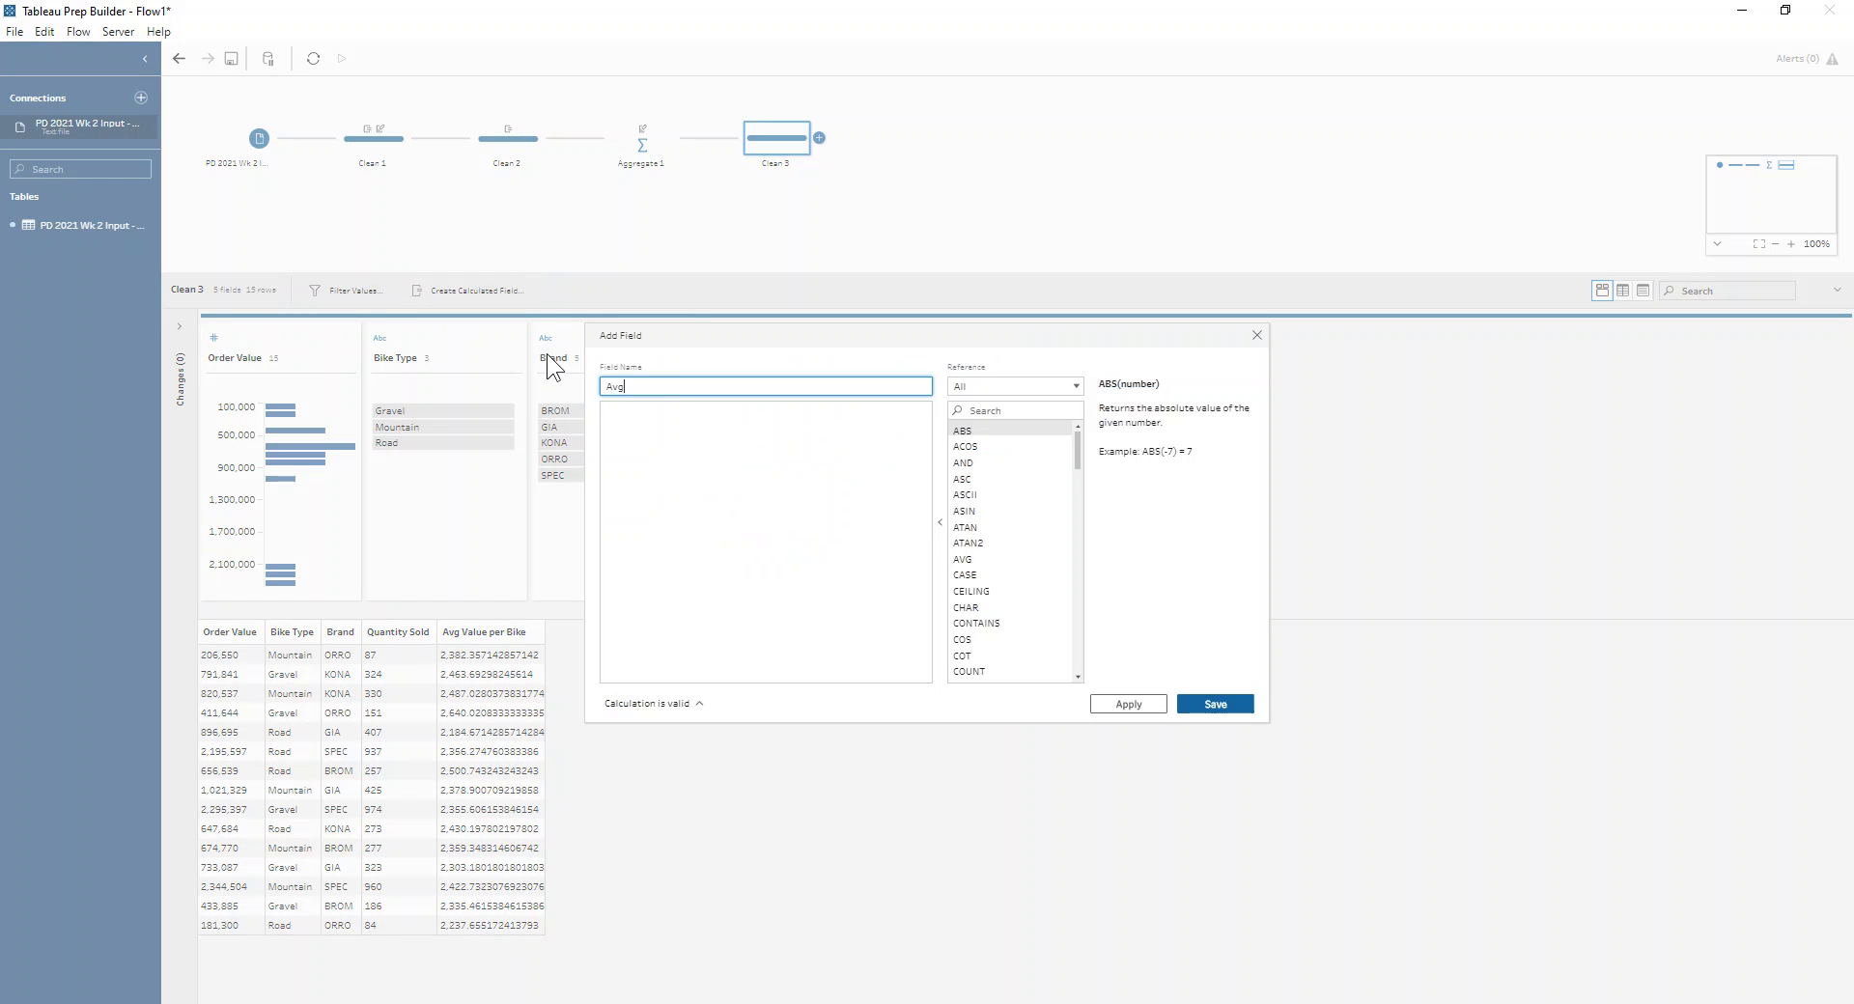
text( Vlau)
text(e per Bi)
text(ke)
Step: Define the calculation as round([Avg Value per Bike],1) and save it over the existing average field
click(676, 454)
text(round()
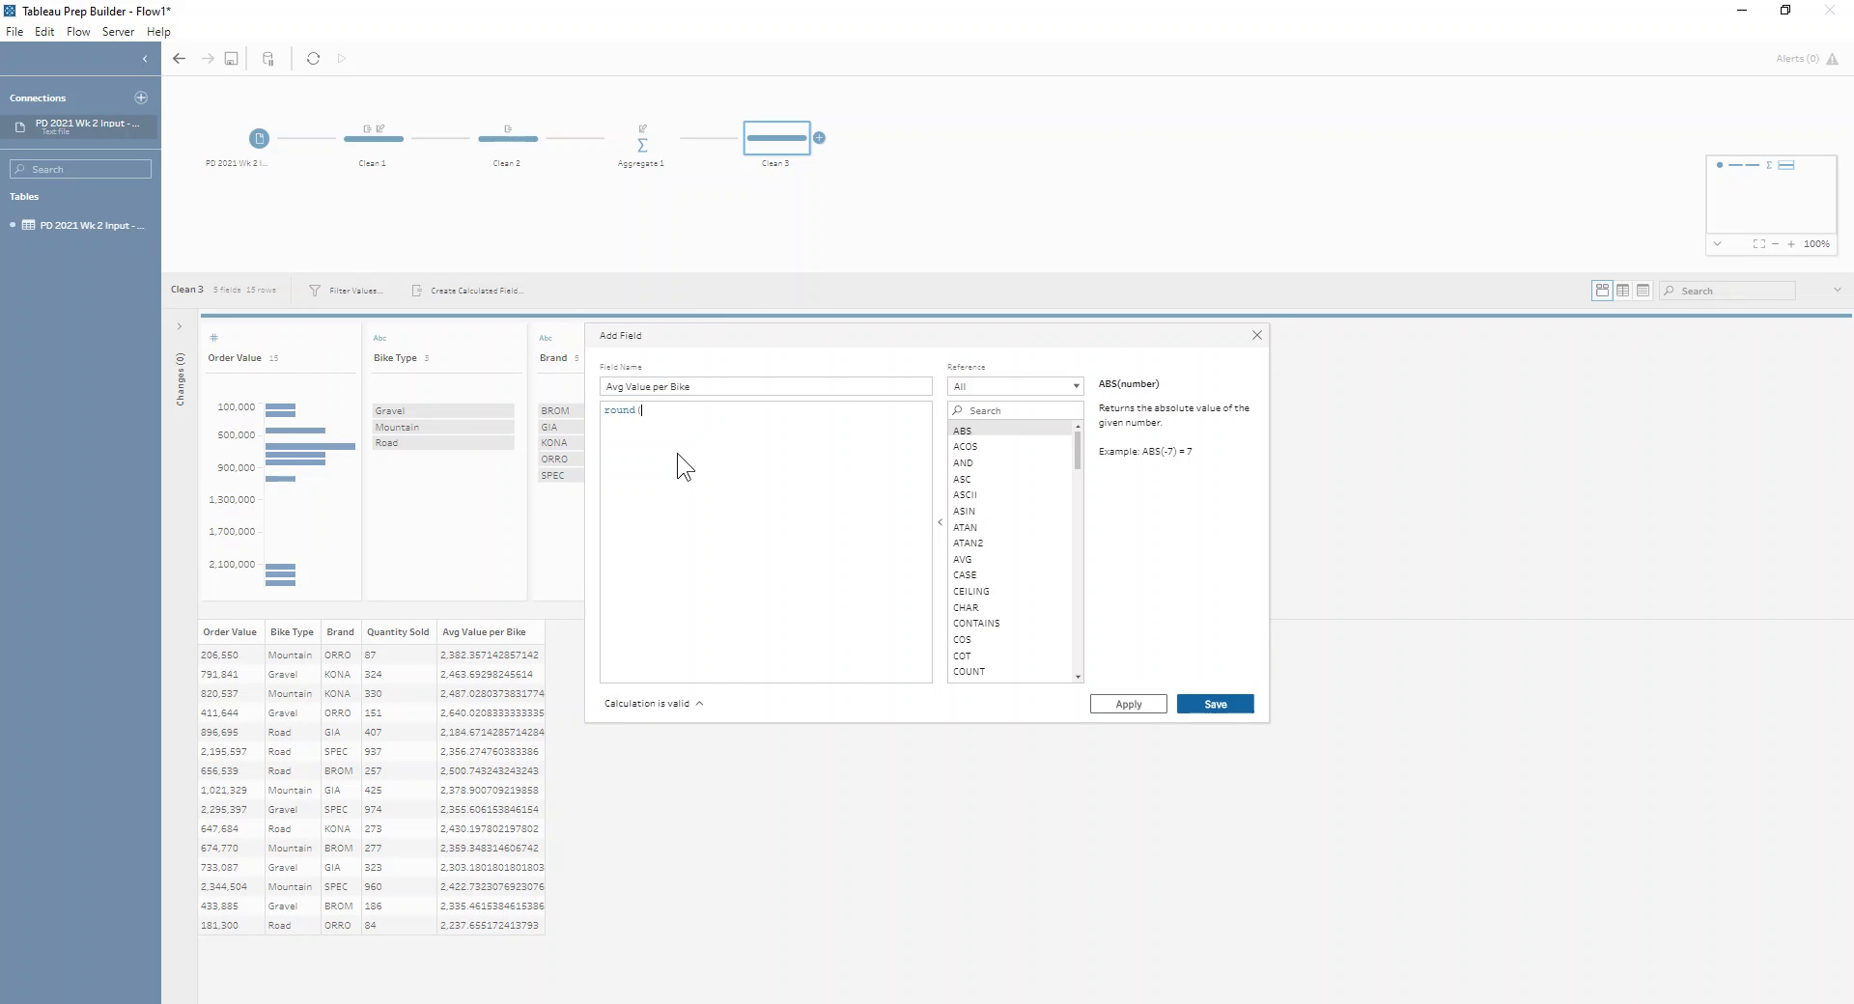
text([)
key(Return)
text(,1))
click(1191, 702)
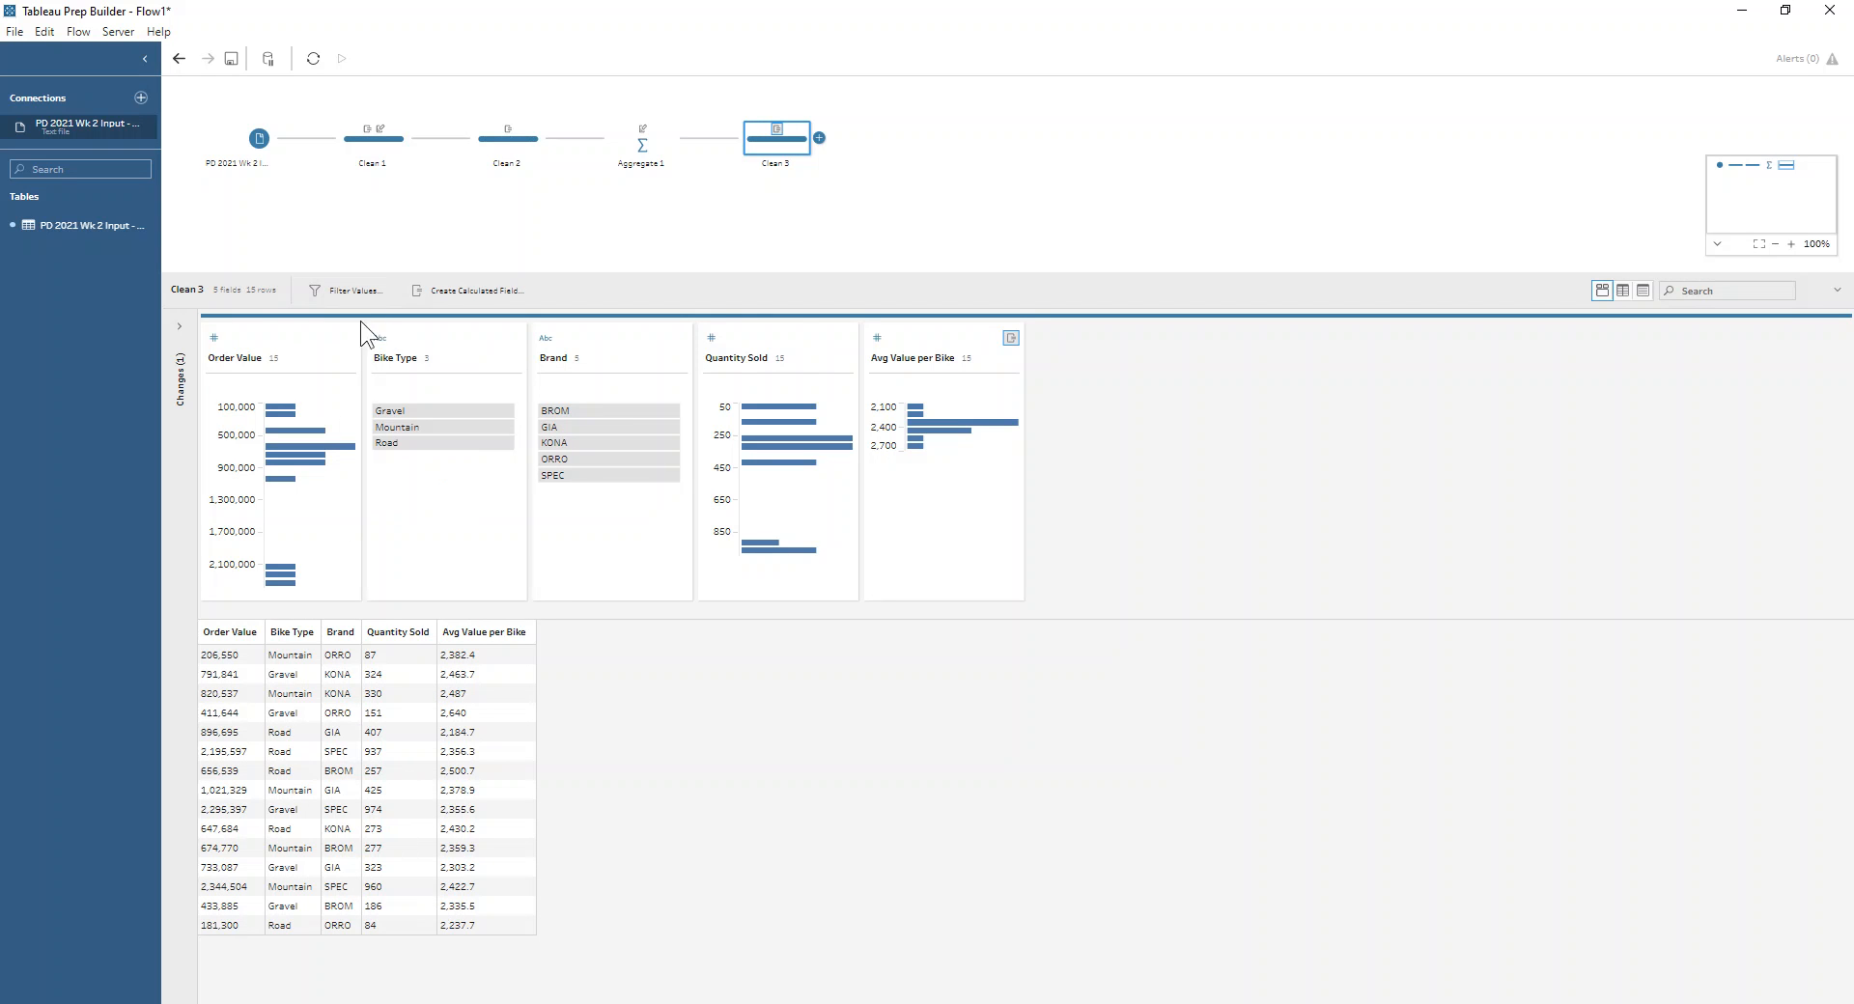
Step: Reorder the Clean 3 fields as Brand, Bike Type, Quantity Sold, Order Value, Avg Value per Bike, and add an output step after Clean 3
drag(585, 345, 850, 361)
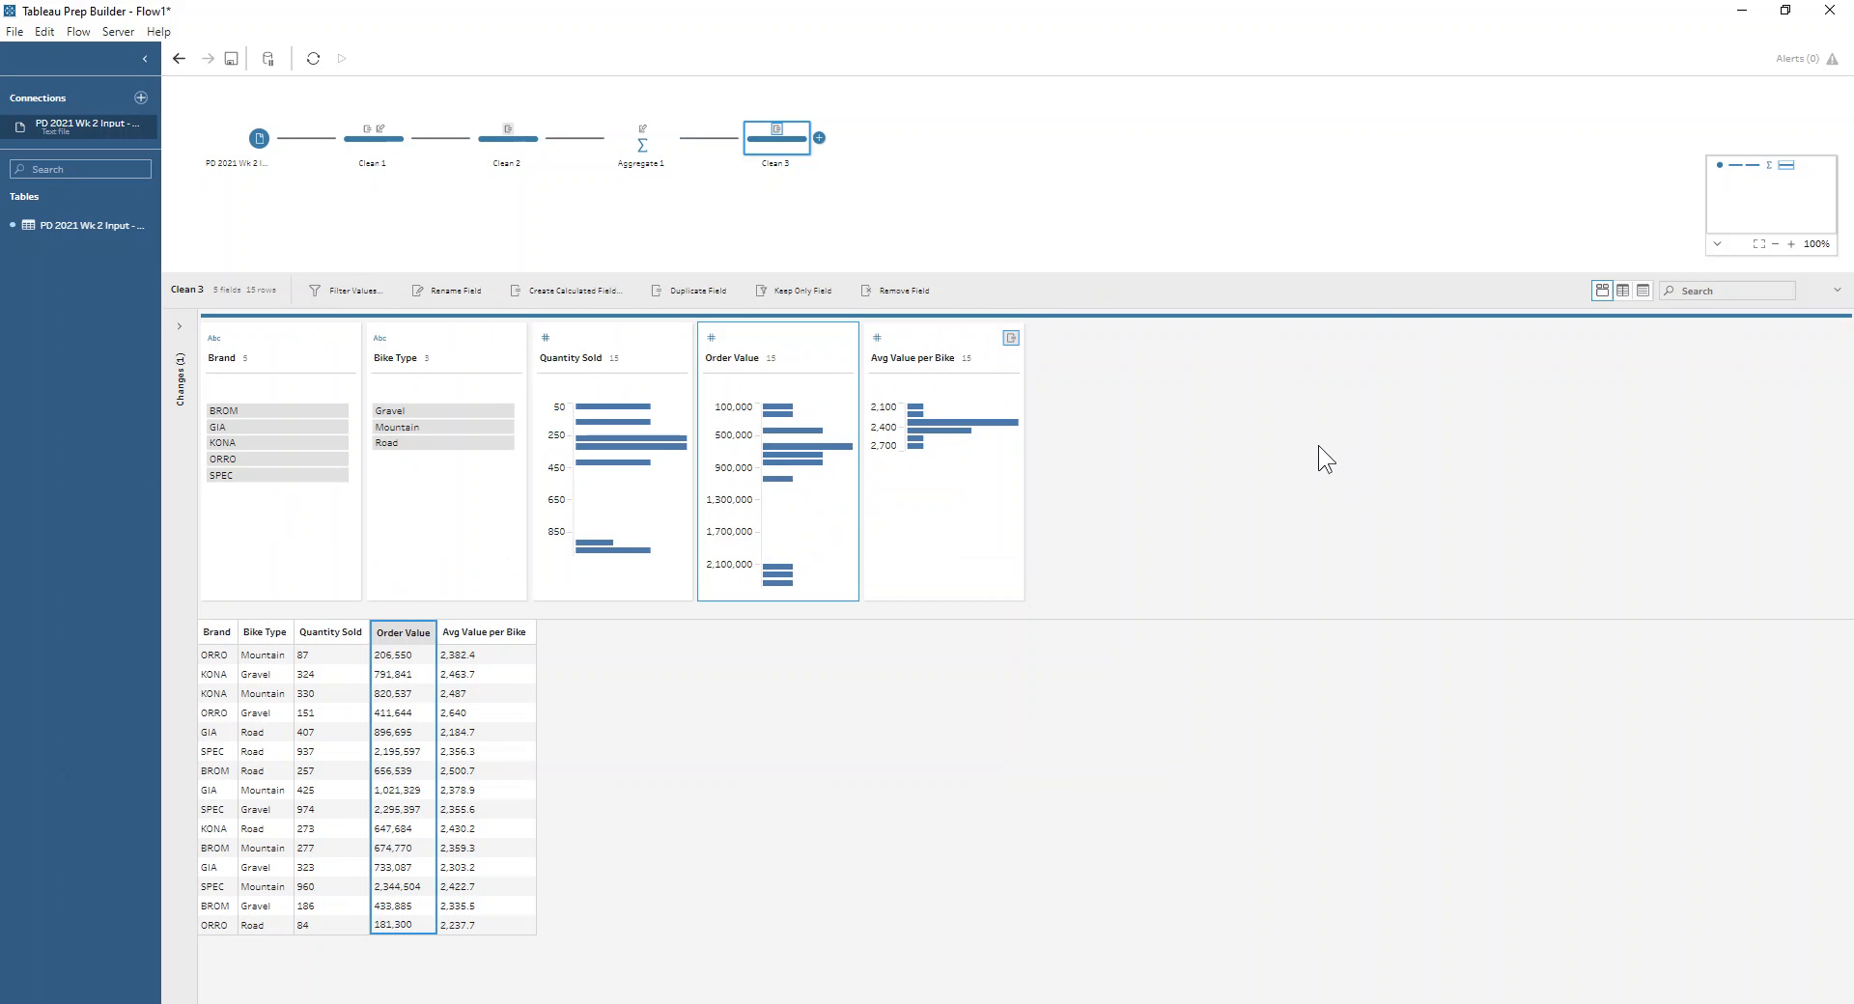
click(817, 138)
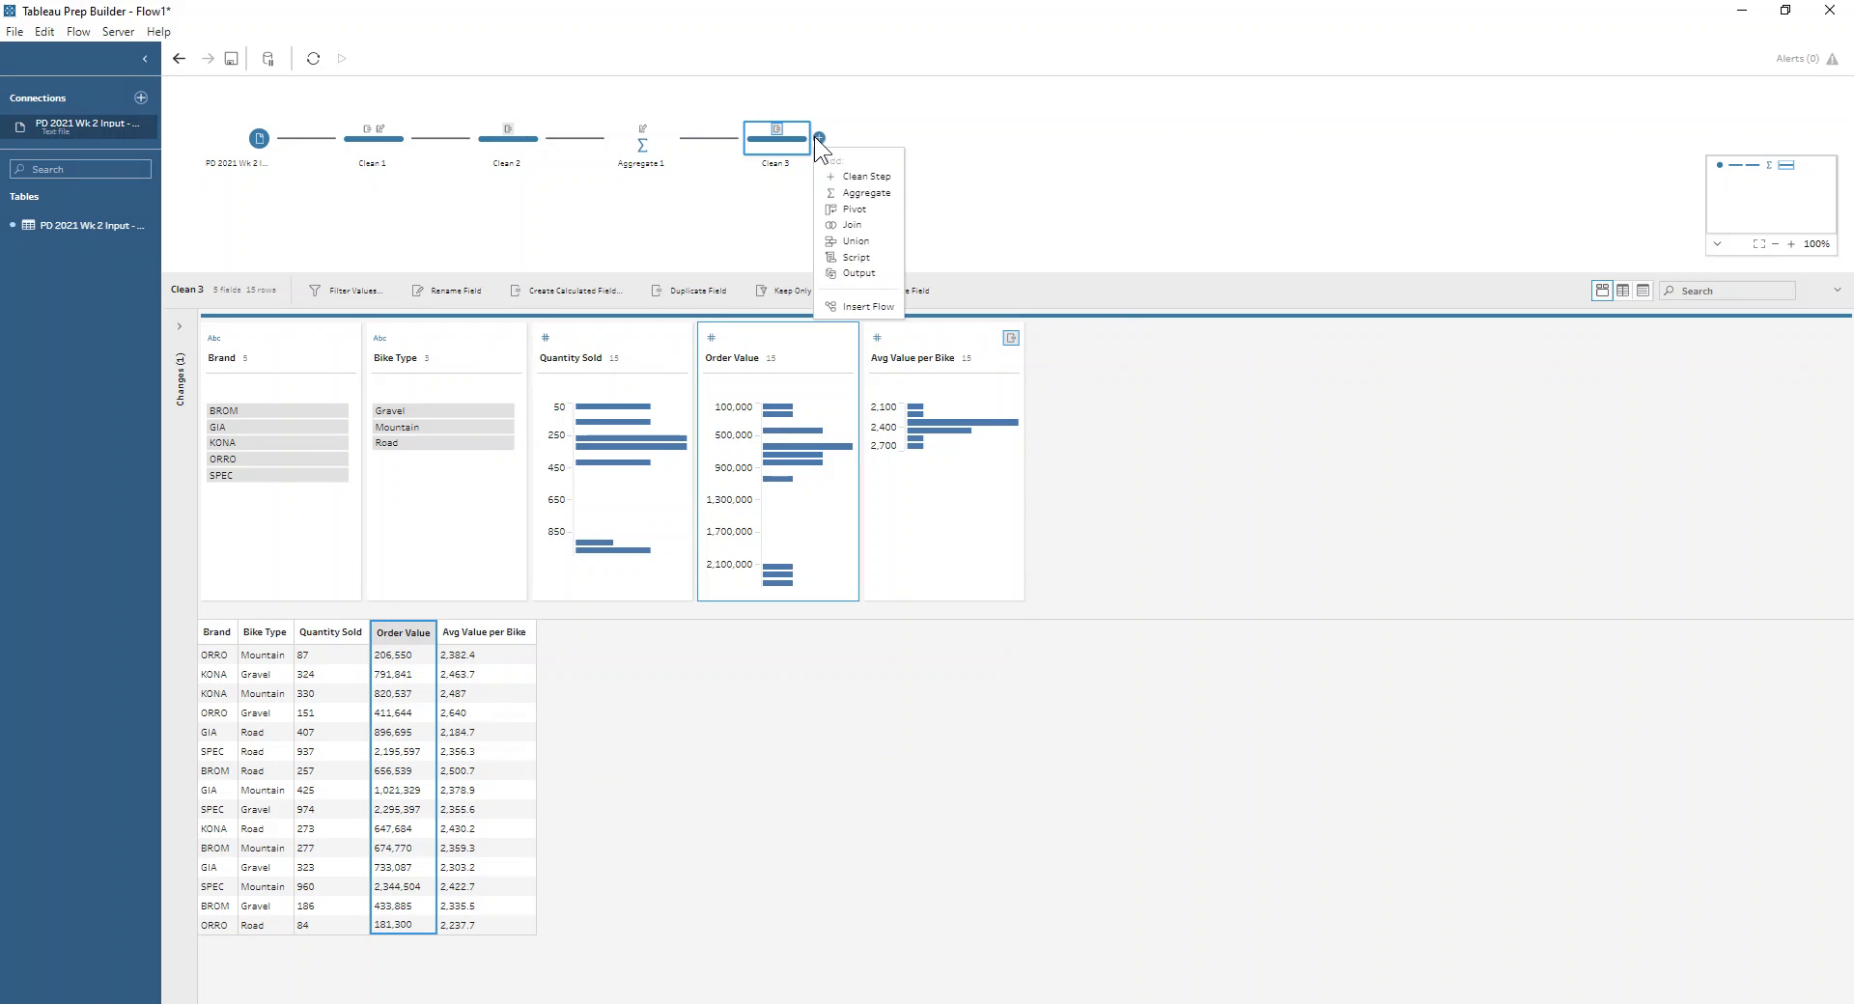
click(882, 277)
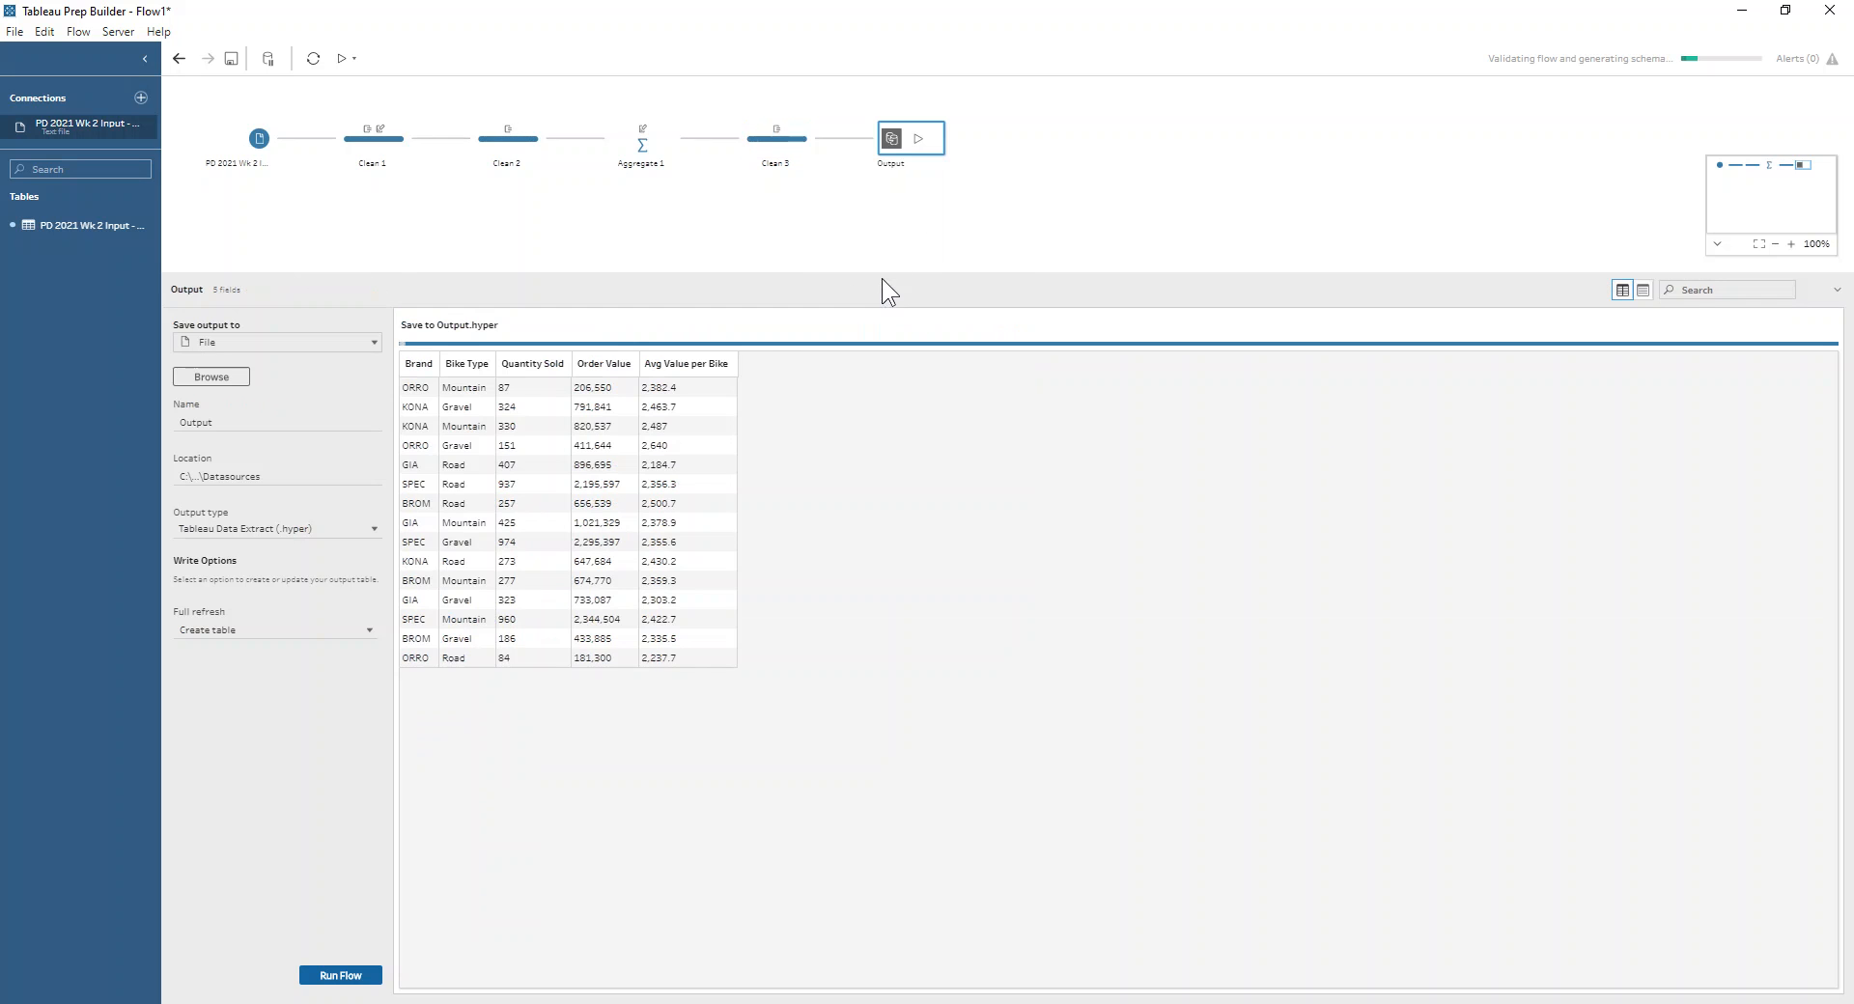
Step: Set the output's save location to the Downloads folder with file name Output.hyper, agreeing to replace the existing file
click(206, 377)
scroll(182, 309, up, 5)
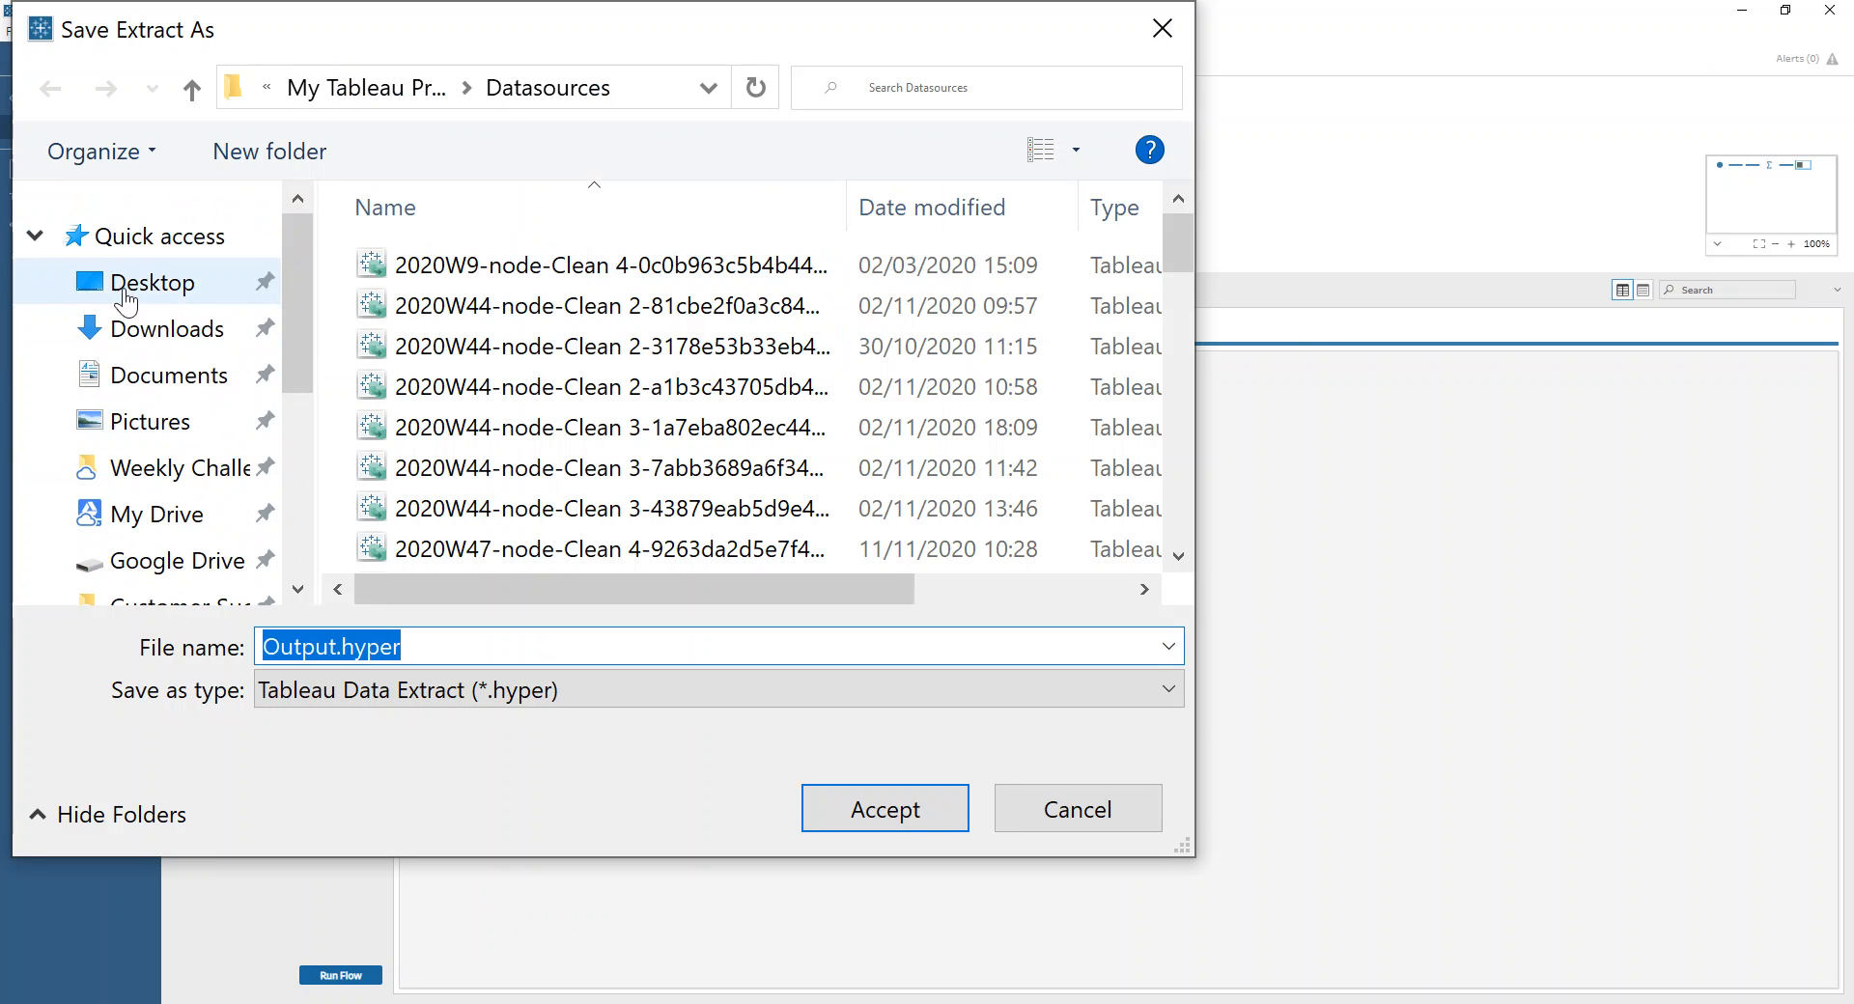
click(135, 329)
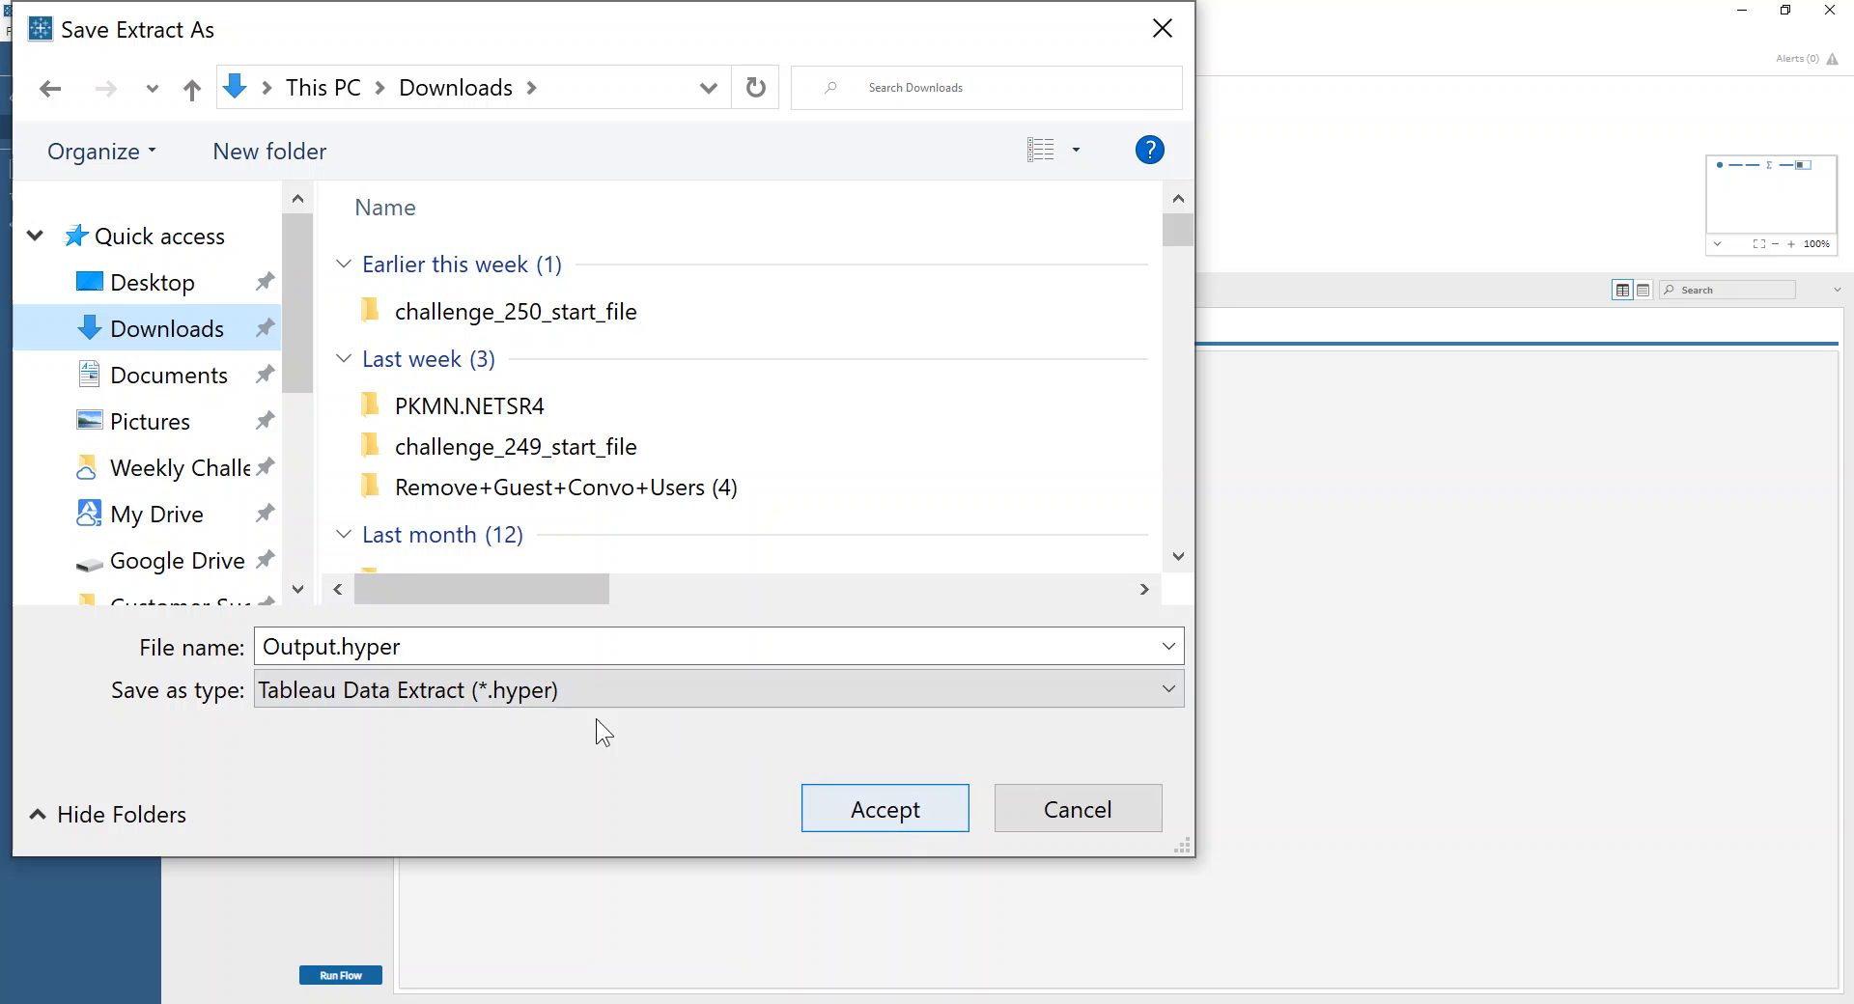
click(575, 695)
click(929, 813)
click(935, 823)
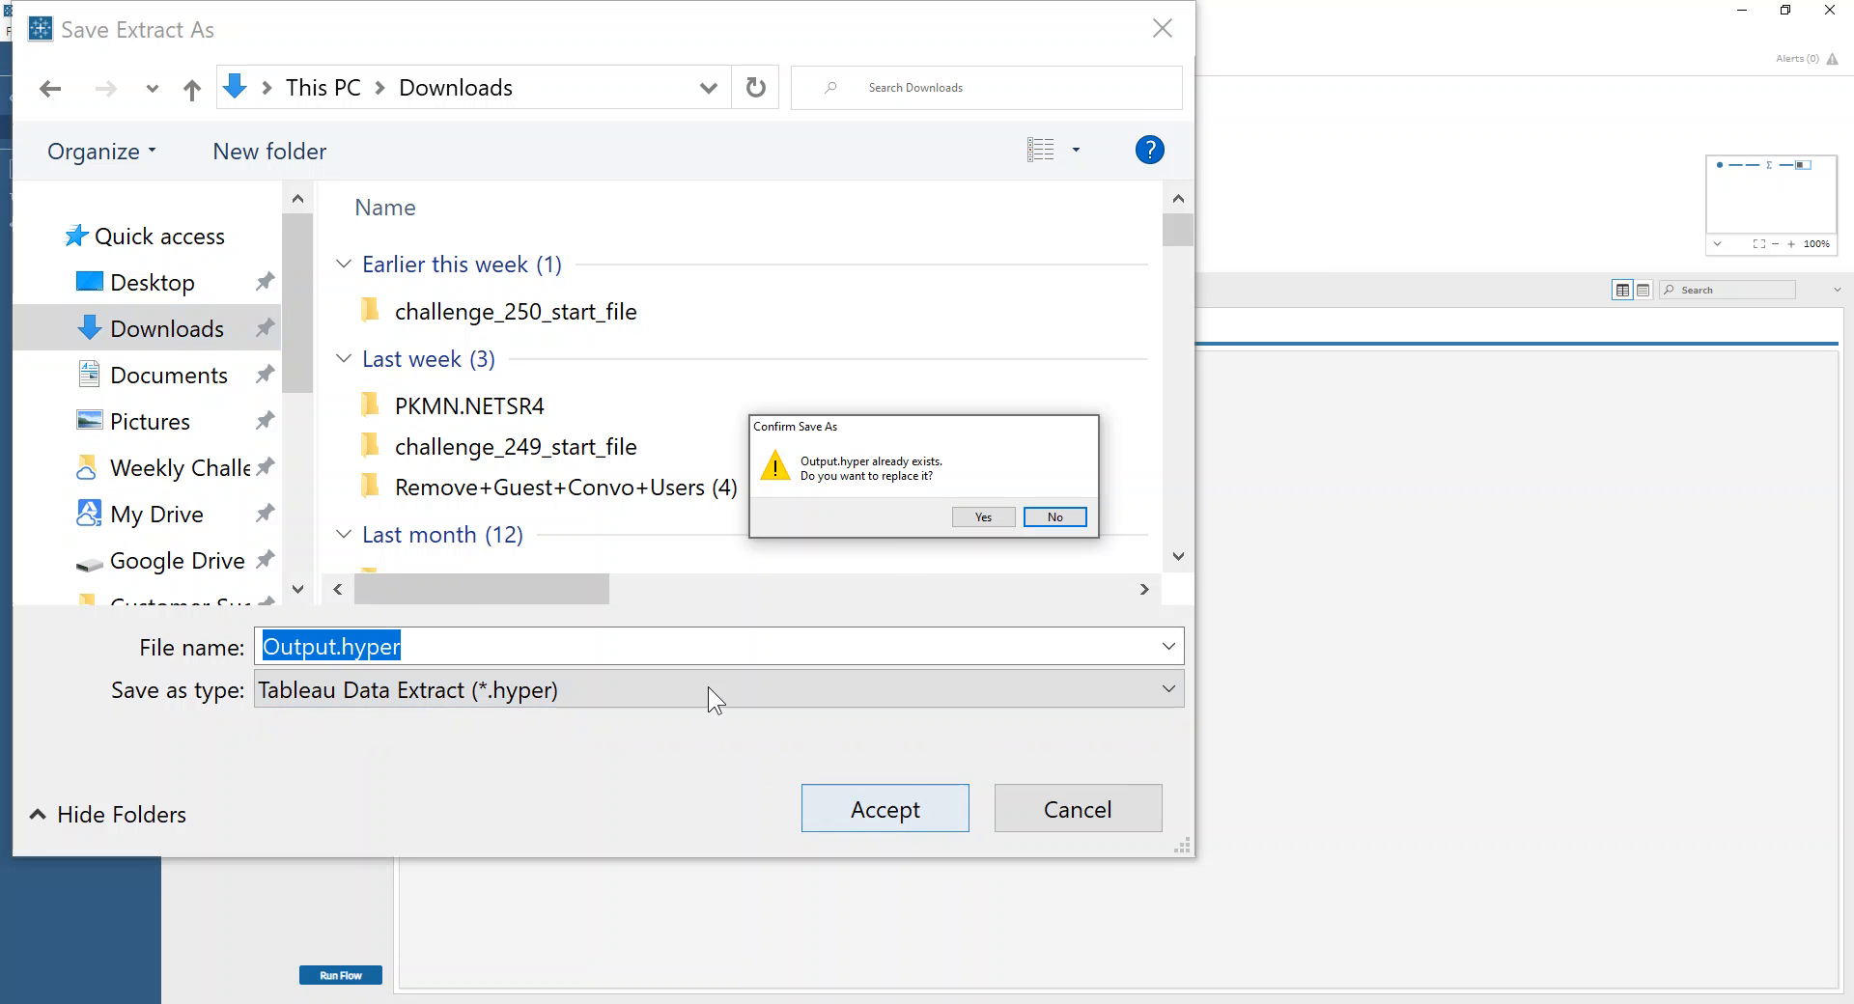
click(983, 516)
Step: Set the output type to Comma Separated Values (.csv) and run the flow, replacing the existing Output.csv
click(350, 531)
click(350, 565)
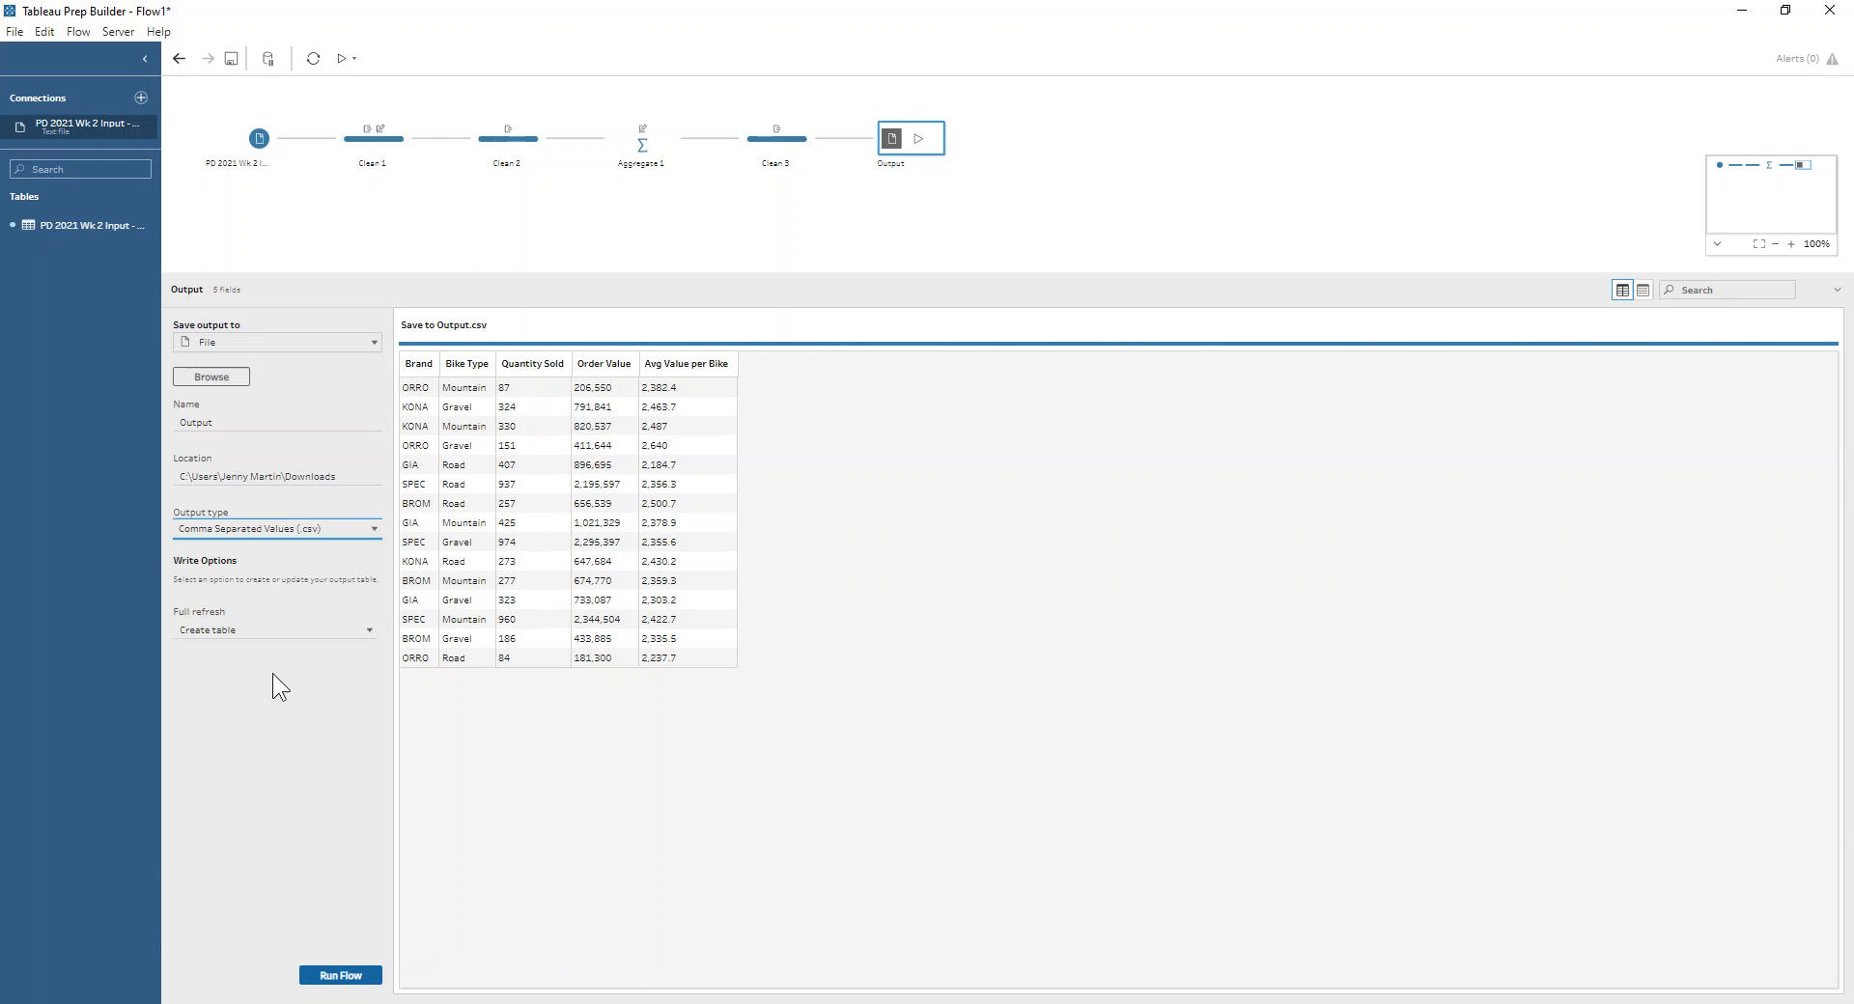
click(358, 979)
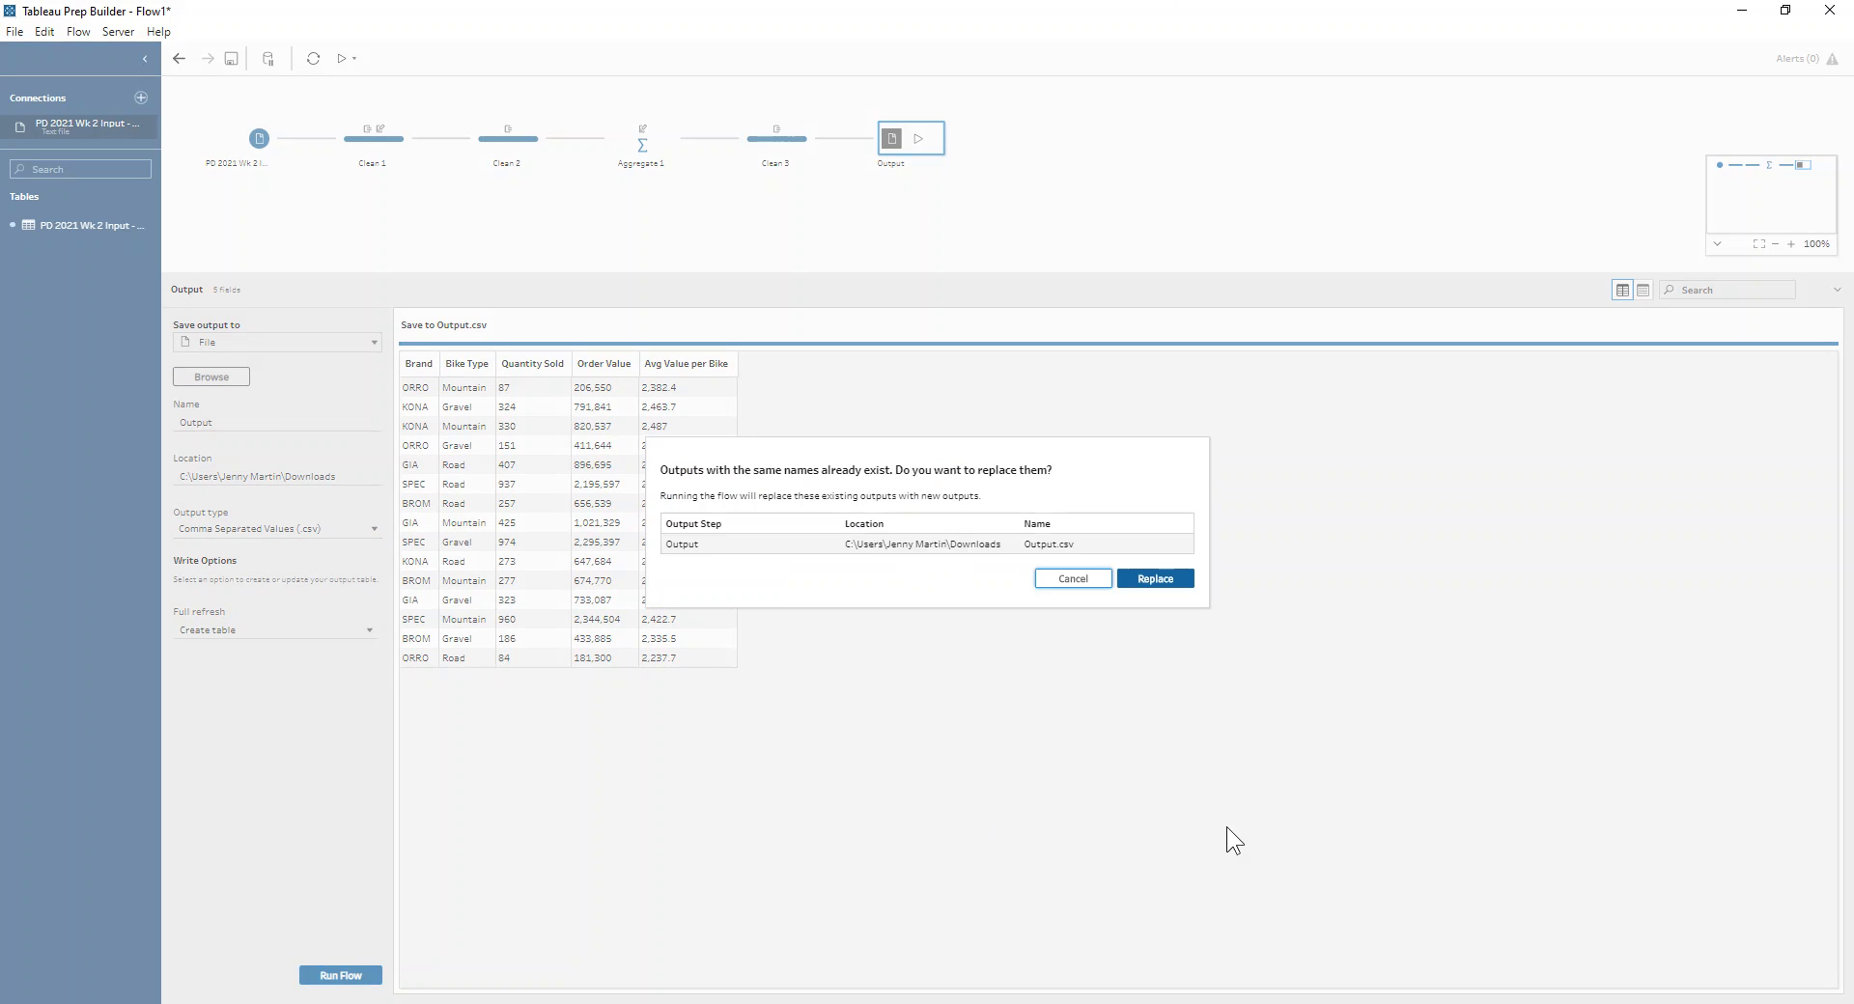
click(1182, 583)
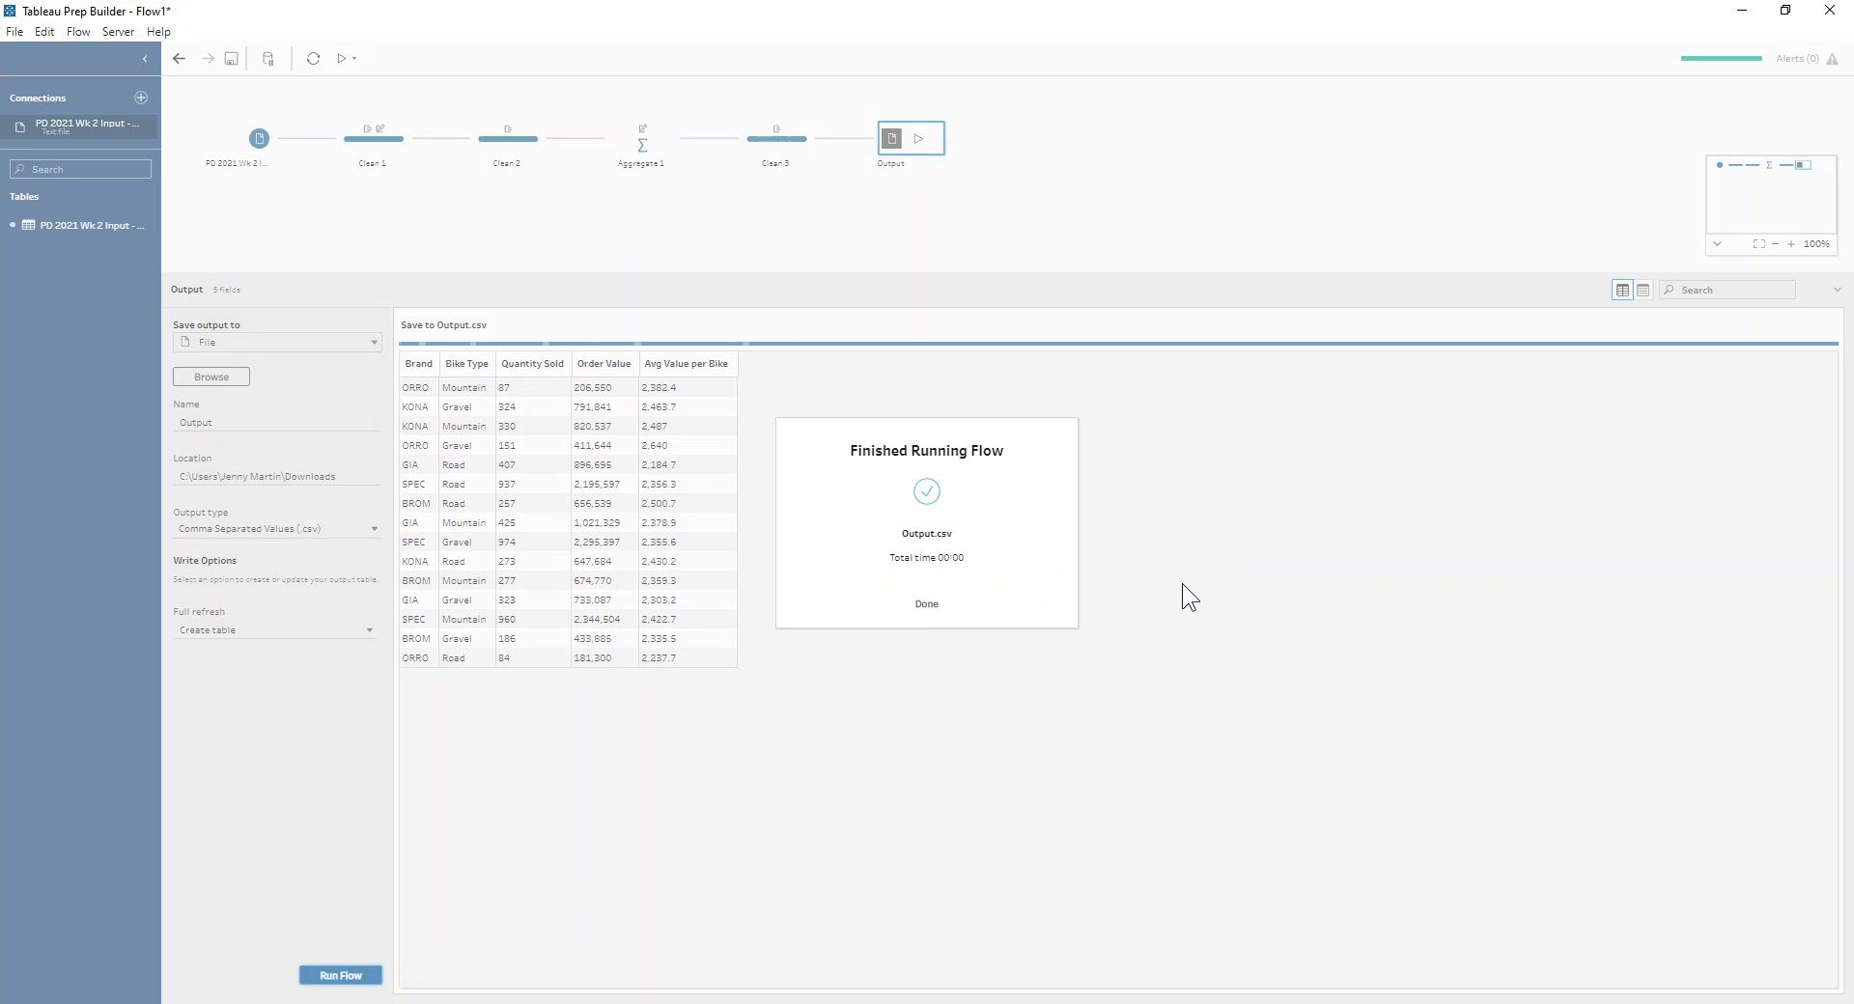